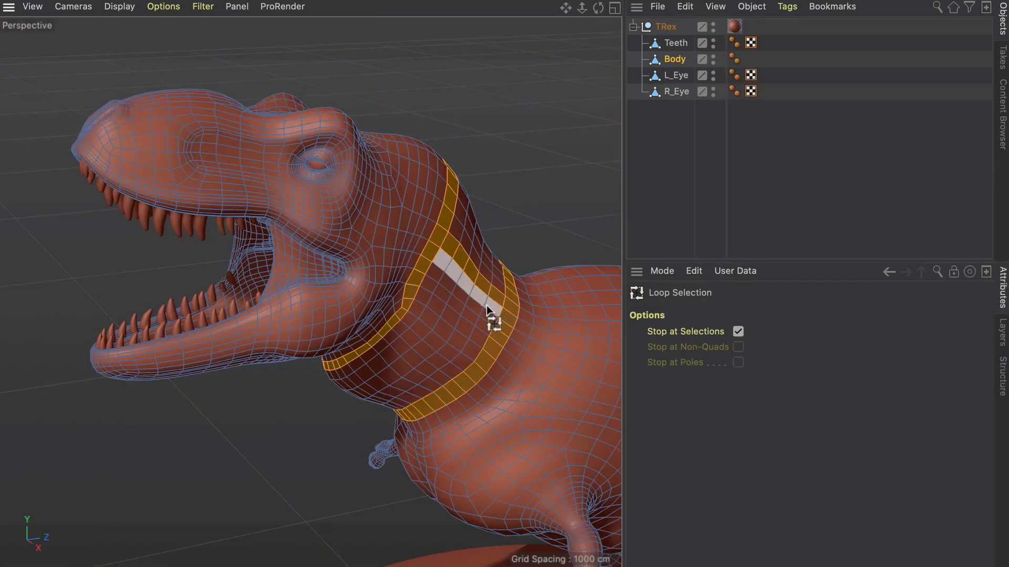
Step: Extend the Loop Selection across the polygons between the two selected loops on the T-Rex's neck
shift+click(451, 351)
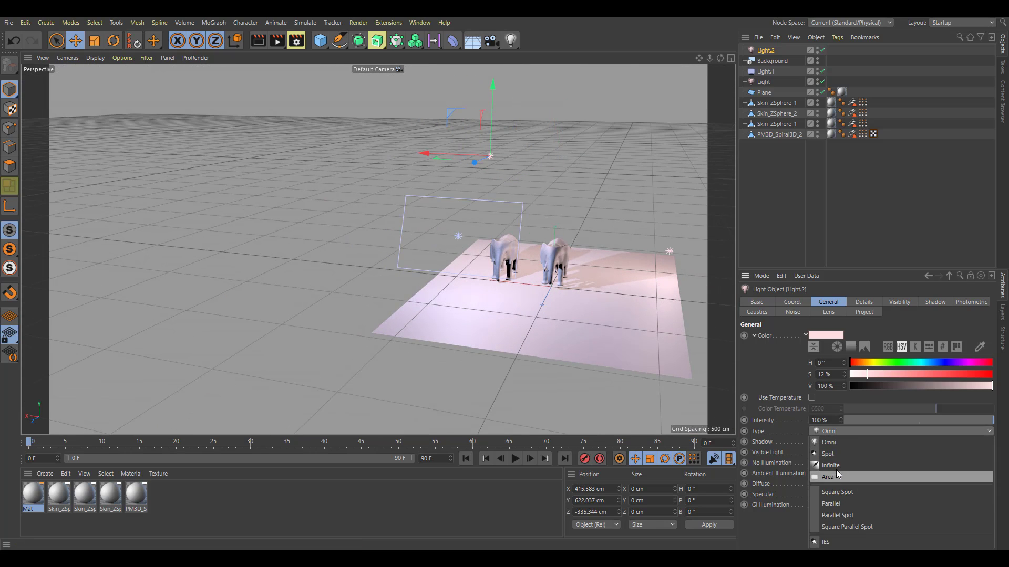
Step: Change Light.2 to the Spot type and move it back to about -2565 cm on Z
click(838, 455)
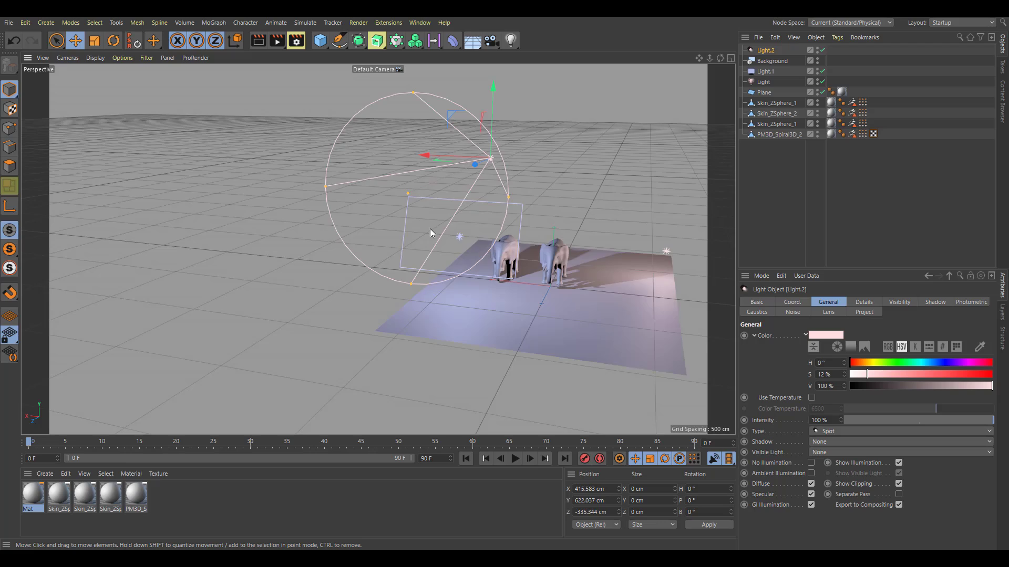
alt+drag(430, 234, 578, 223)
drag(526, 176, 565, 194)
alt+drag(549, 226, 518, 218)
drag(501, 129, 133, 97)
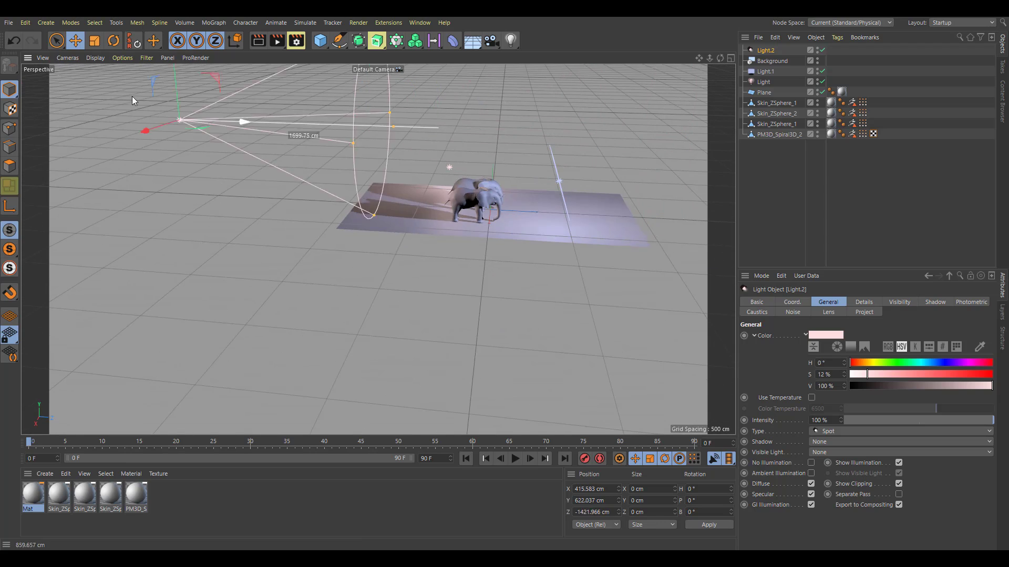
alt+drag(400, 177, 198, 163)
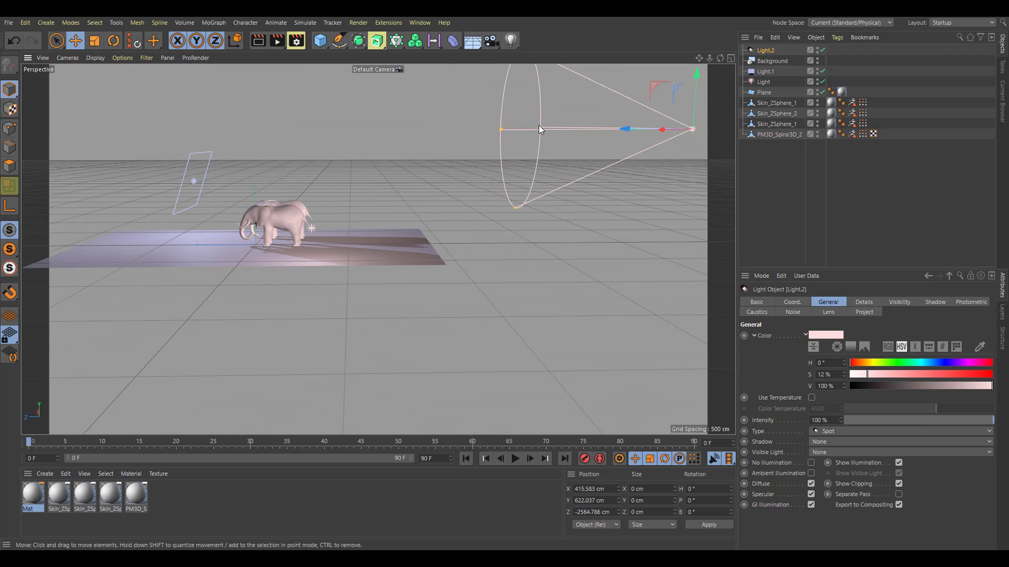
alt+drag(534, 149, 302, 207)
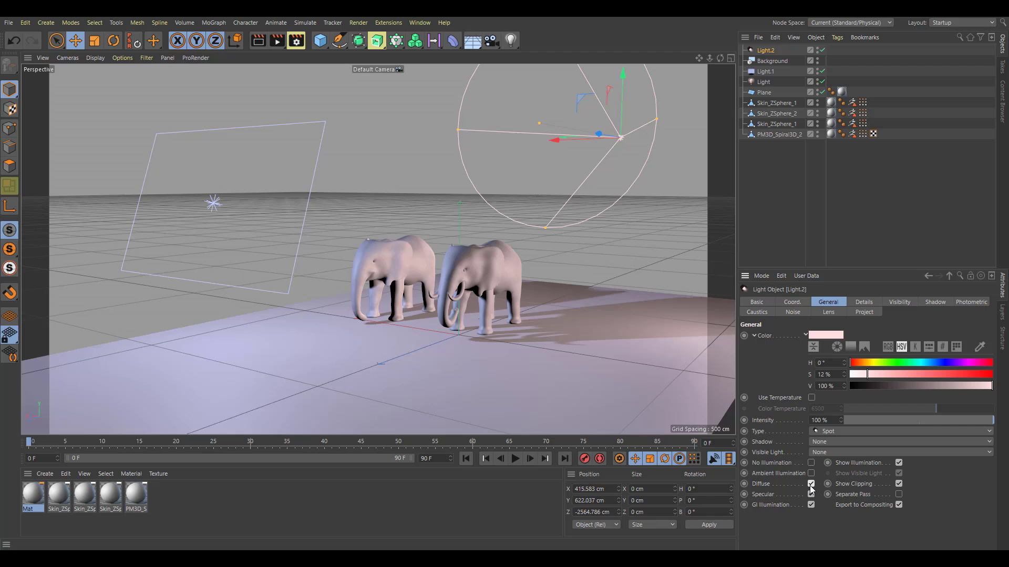
Step: Duplicate the pink omni light and place the copy in front of the elephants at about X 115, Y 41, Z 443 cm
alt+right_drag(492, 353, 478, 280)
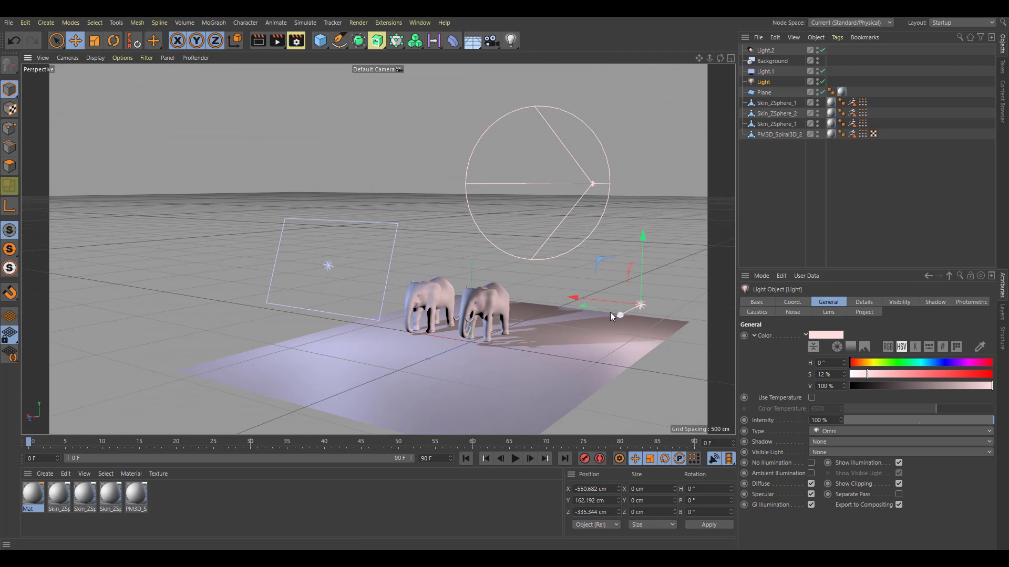
ctrl+drag(582, 298, 407, 279)
alt+drag(469, 251, 428, 257)
drag(434, 294, 366, 303)
alt+drag(371, 304, 459, 311)
alt+right_drag(459, 310, 533, 308)
drag(409, 269, 466, 274)
drag(521, 232, 533, 289)
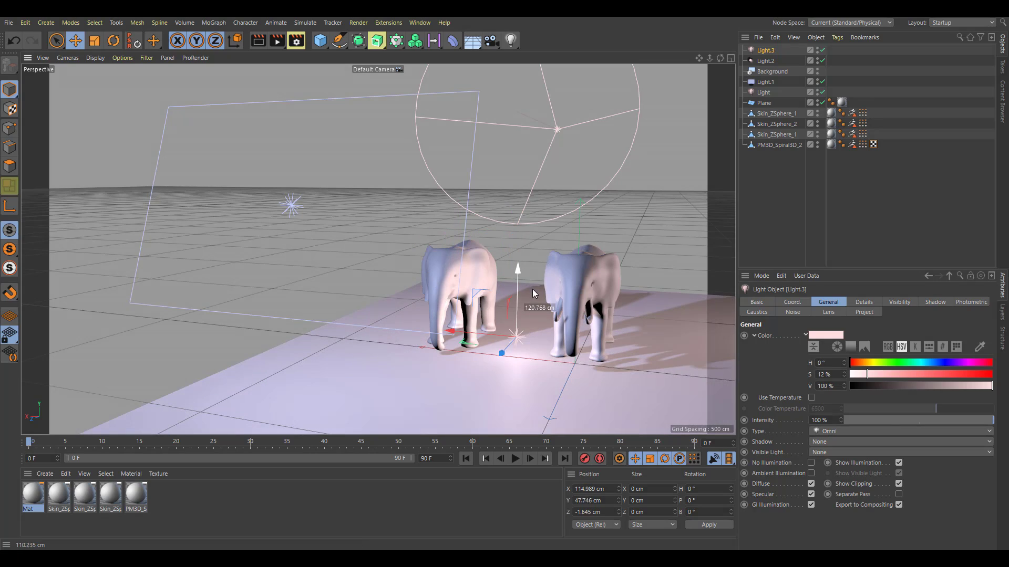
drag(508, 350, 402, 409)
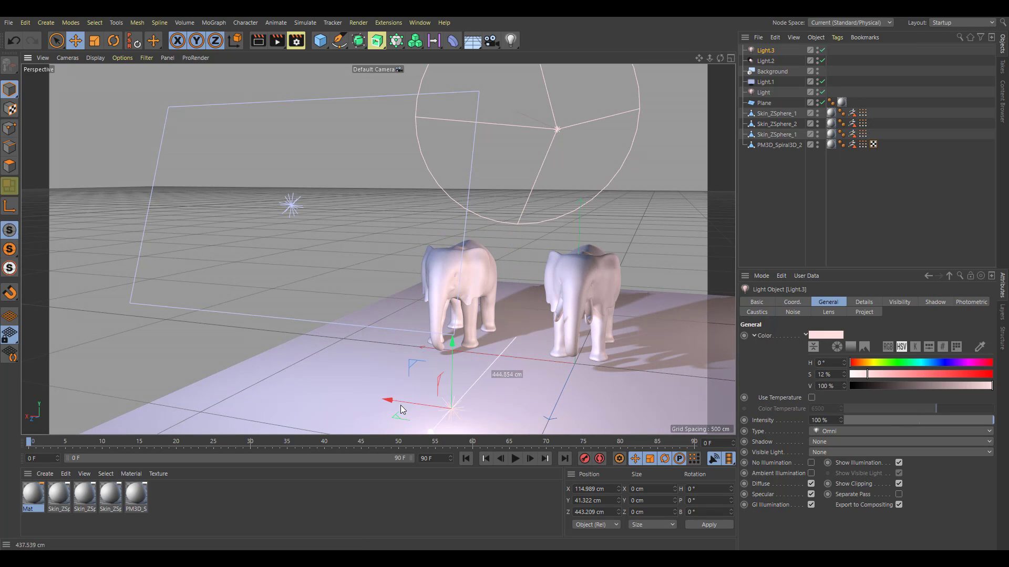
Step: Turn off Specular for the copied omni light and lower its intensity to 72 %
click(811, 483)
click(811, 484)
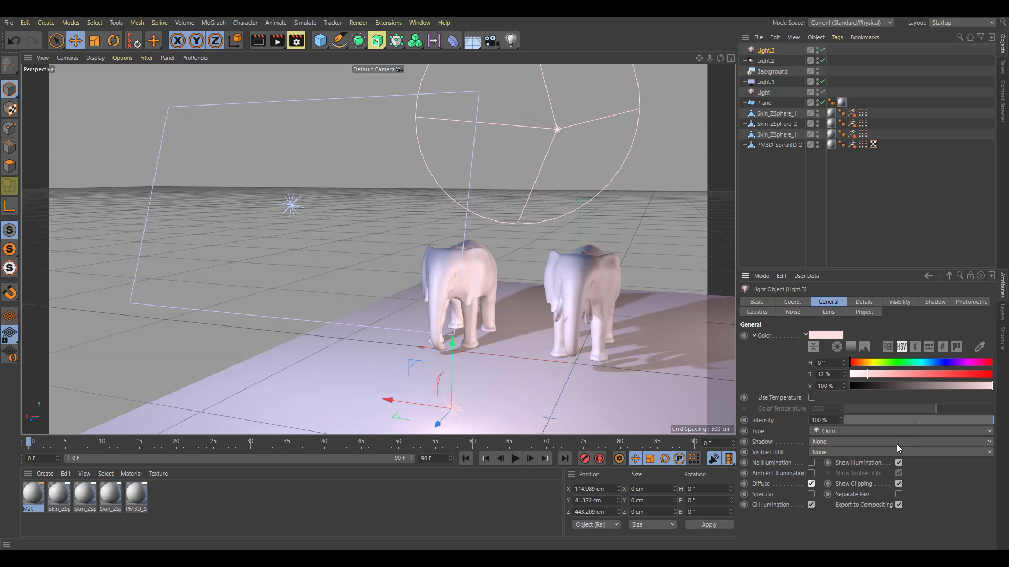
click(956, 418)
scroll(574, 304, up, 8)
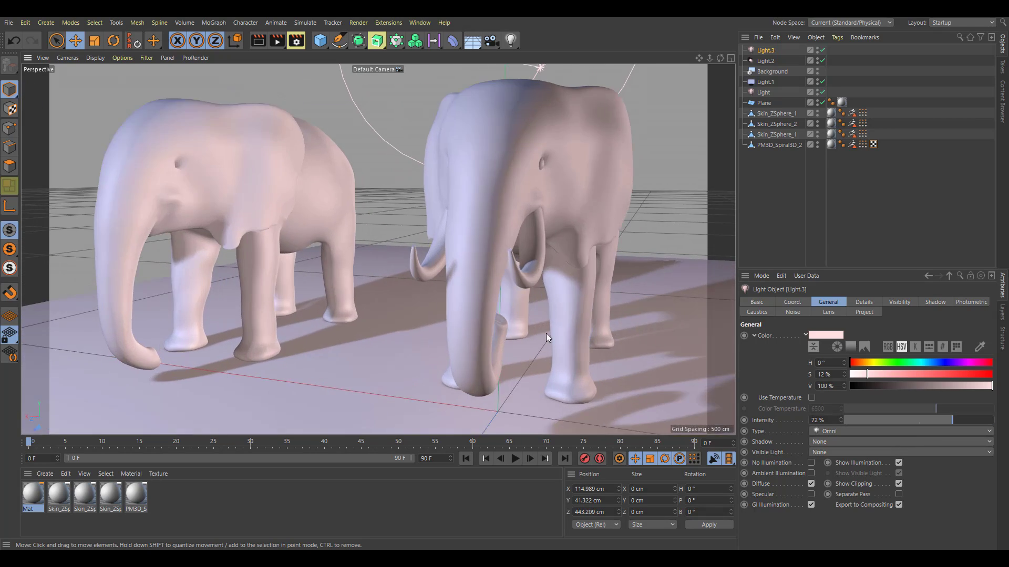
alt+drag(520, 326, 604, 324)
alt+right_drag(557, 345, 441, 364)
alt+drag(441, 364, 364, 286)
Step: Widen the blue area light and place another copy of the pink omni light at about X 1033 cm
click(339, 302)
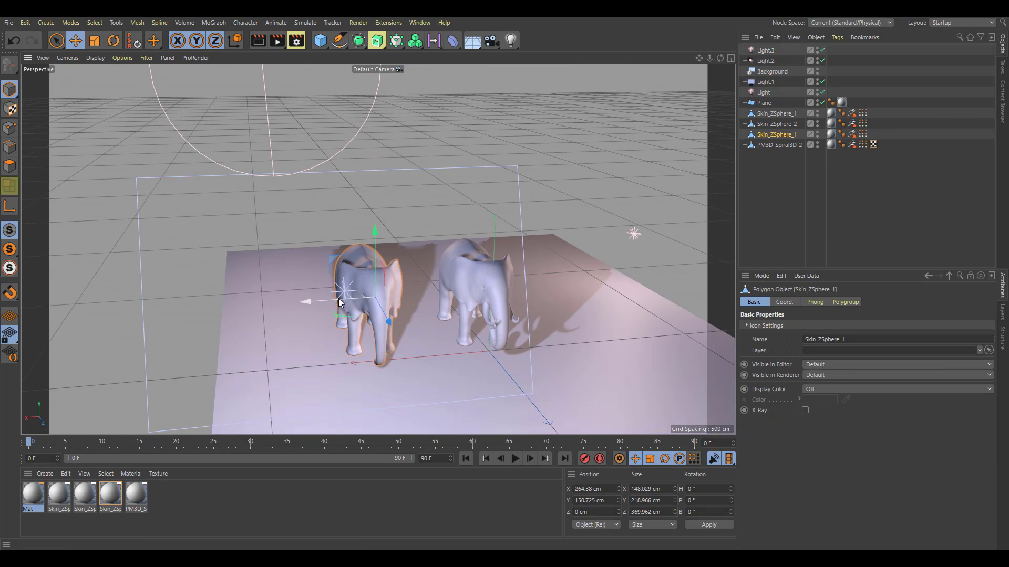
click(138, 195)
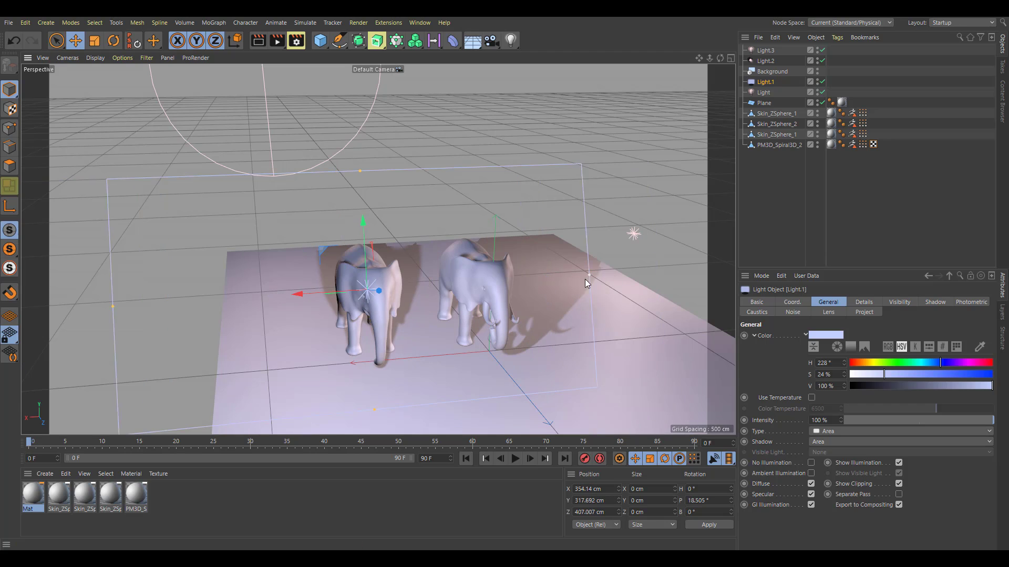
drag(580, 237, 24, 267)
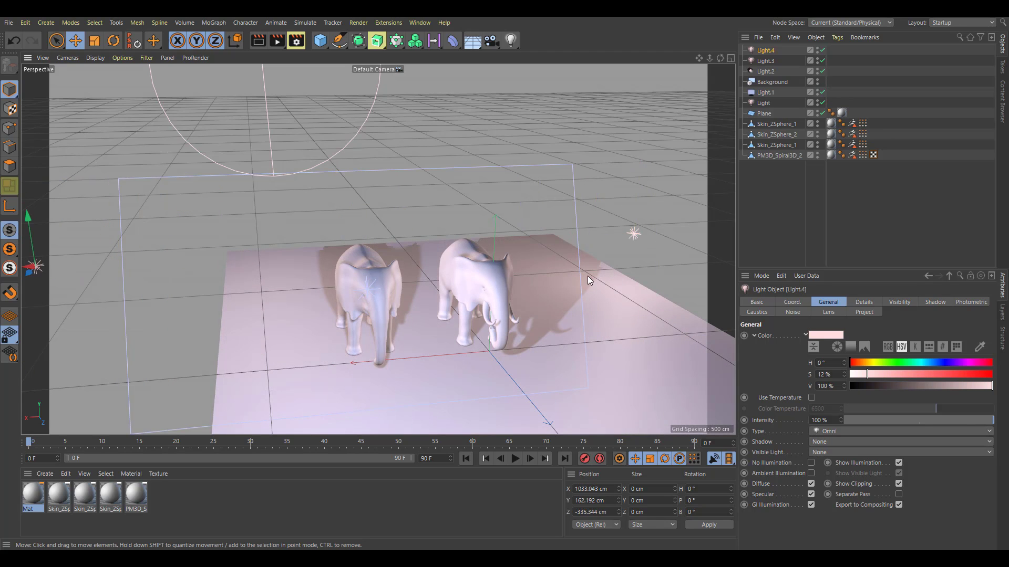
Step: Duplicate the omni light upward to about Y 1273 cm and set the copy's intensity to 34 %
scroll(587, 276, down, 6)
ctrl+drag(466, 235, 439, 225)
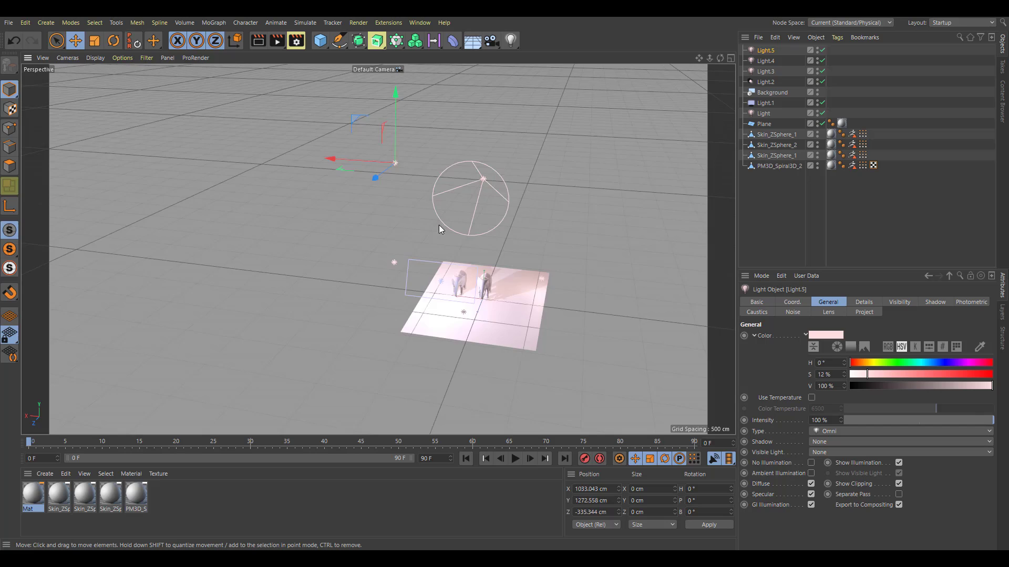
alt+right_drag(440, 224, 553, 247)
alt+middle_drag(554, 247, 553, 237)
drag(971, 419, 905, 404)
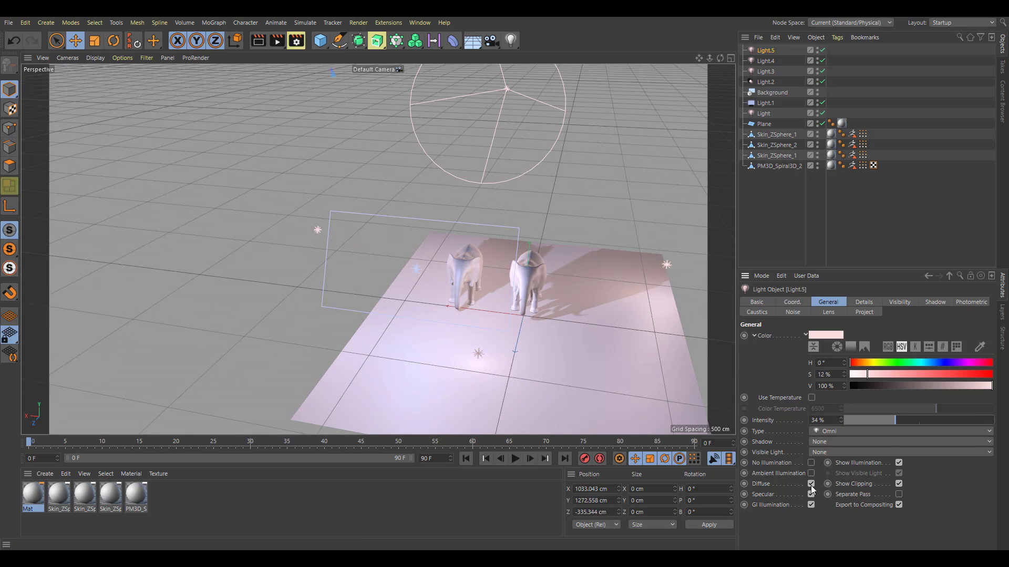
Step: Shift the blue area light beside the elephants along its X axis
click(421, 270)
click(417, 269)
drag(372, 265, 444, 272)
alt+right_drag(488, 348, 595, 354)
alt+drag(595, 354, 552, 318)
alt+middle_drag(551, 318, 427, 330)
alt+right_drag(358, 333, 451, 359)
alt+middle_drag(450, 359, 354, 360)
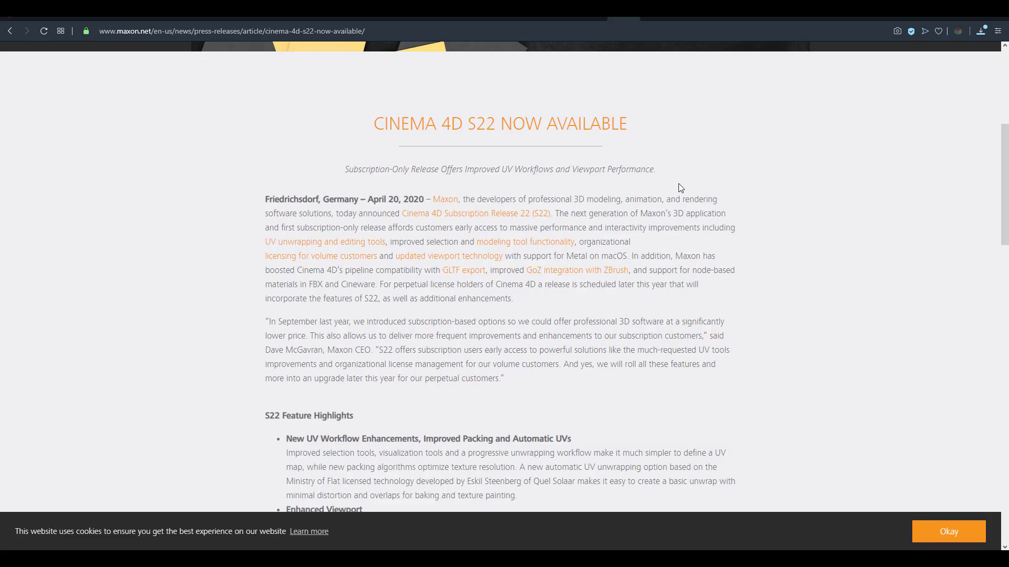
Step: Switch to the web browser and skim the Cinema 4D S22 press release on the Maxon website
scroll(680, 188, up, 4)
scroll(680, 188, down, 4)
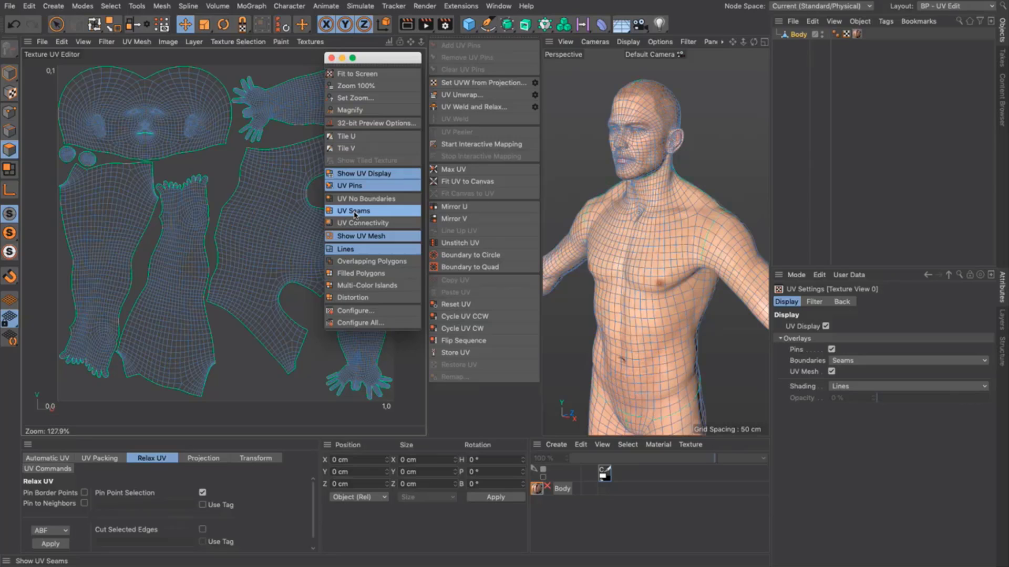
Step: Show the body's UV boundaries by Connectivity and switch the UV shading to Distortion with the UV mesh hidden
alt+drag(699, 247, 743, 247)
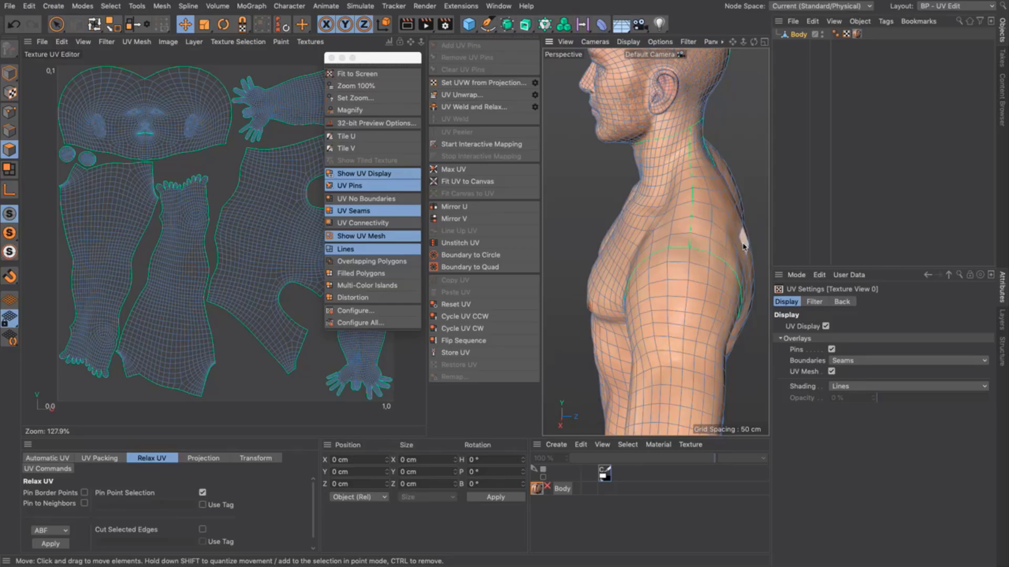
scroll(234, 203, up, 5)
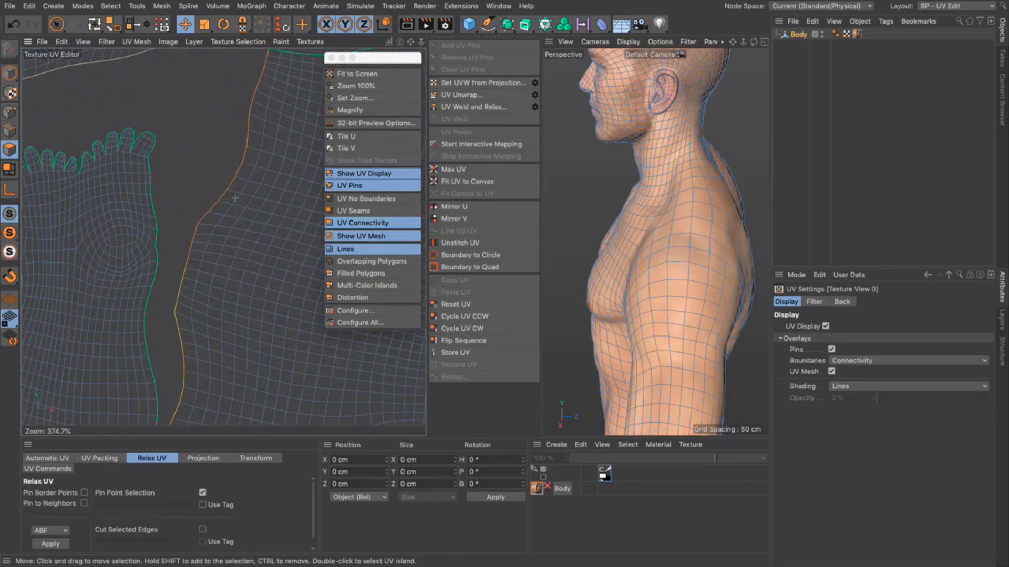
click(400, 237)
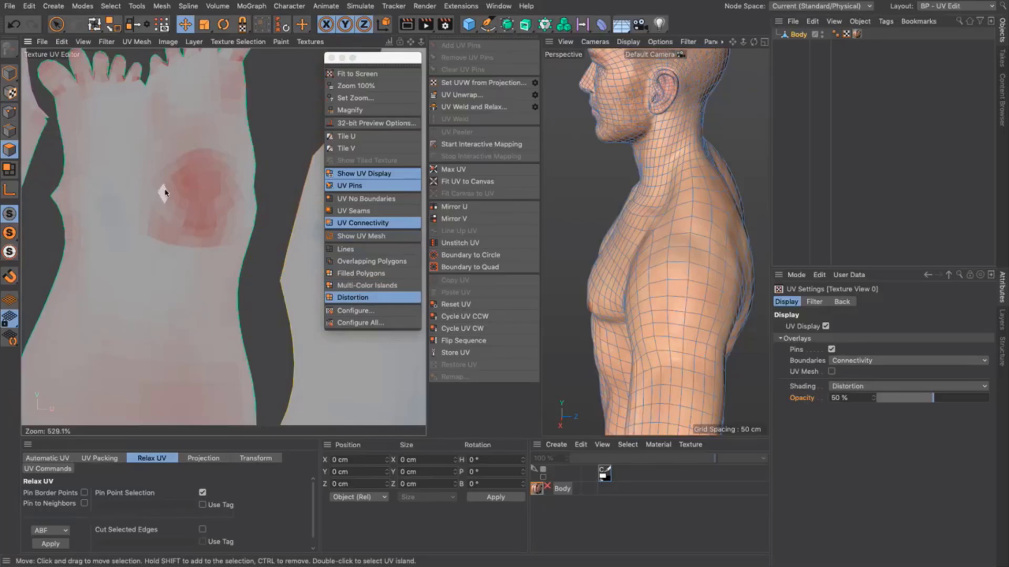
alt+middle_drag(145, 122, 316, 448)
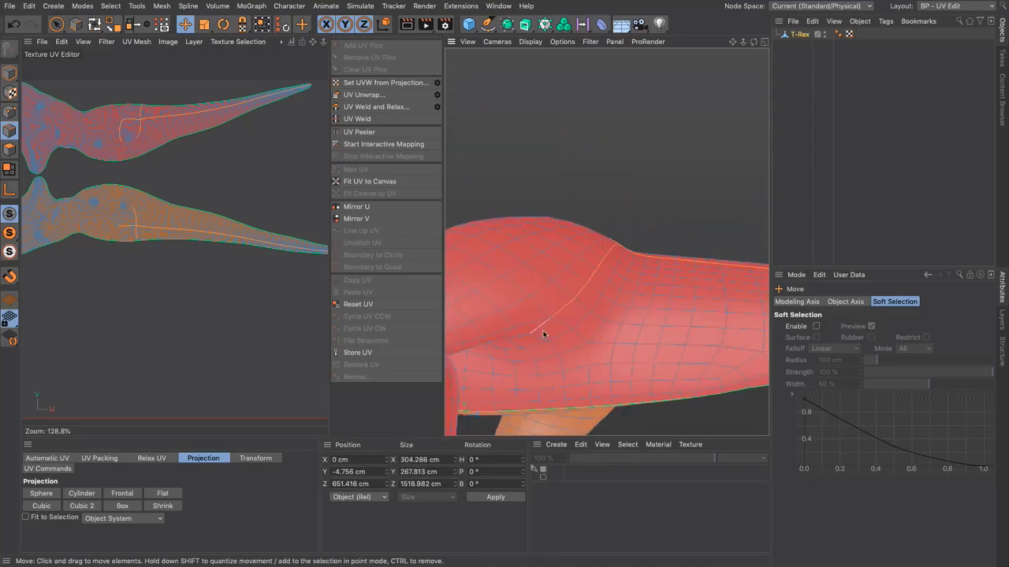
Step: Select the T-Rex's leg region with Fill Selection and pick its bordering edges with Outline Selection
alt+drag(540, 333, 660, 226)
key(u)
key(f)
click(660, 231)
click(110, 6)
click(157, 61)
click(663, 240)
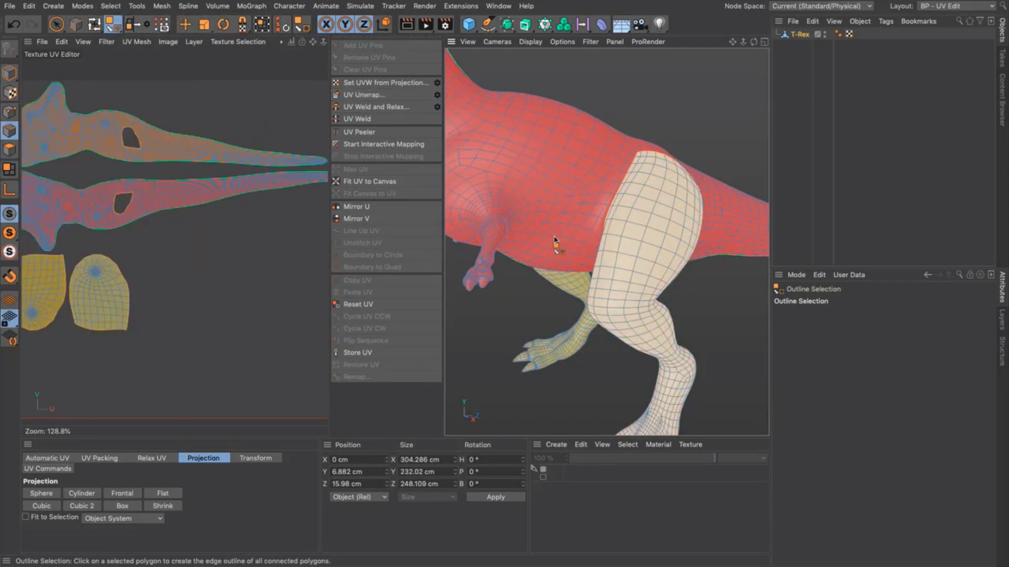
Step: Loop-select the edges around the T-Rex's shoulder on both sides and unwrap the arms into separate UV islands
key(u)
key(l)
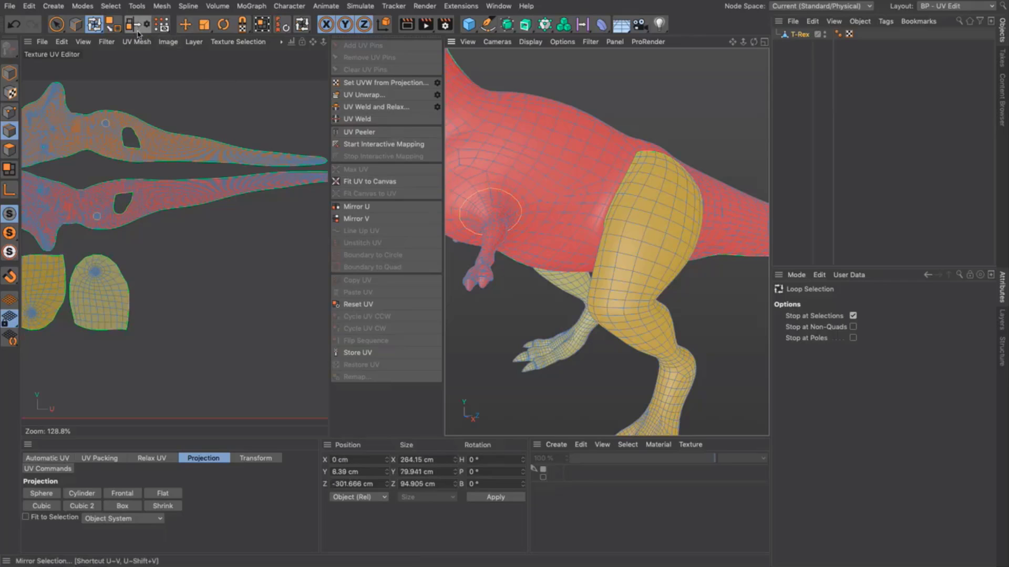
click(364, 95)
Step: Select seam edges along the T-Rex's arms and unwrap the two round arm islands again
alt+right_drag(502, 227, 518, 236)
mouse_move(518, 236)
alt+mouse_down()
mouse_move(585, 191)
mouse_move(549, 203)
mouse_move(536, 235)
alt+mouse_up()
click(561, 194)
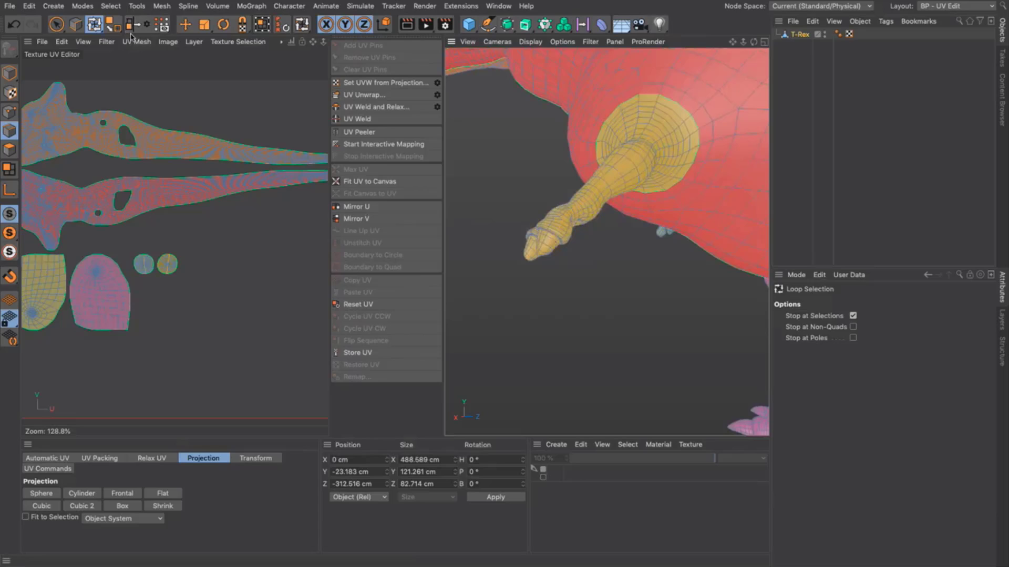
click(151, 270)
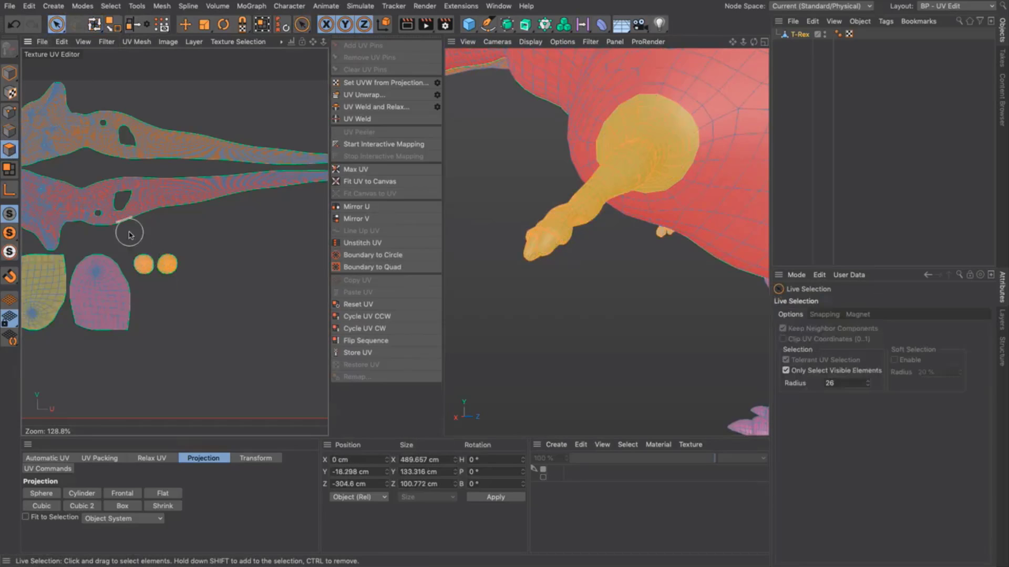
click(365, 95)
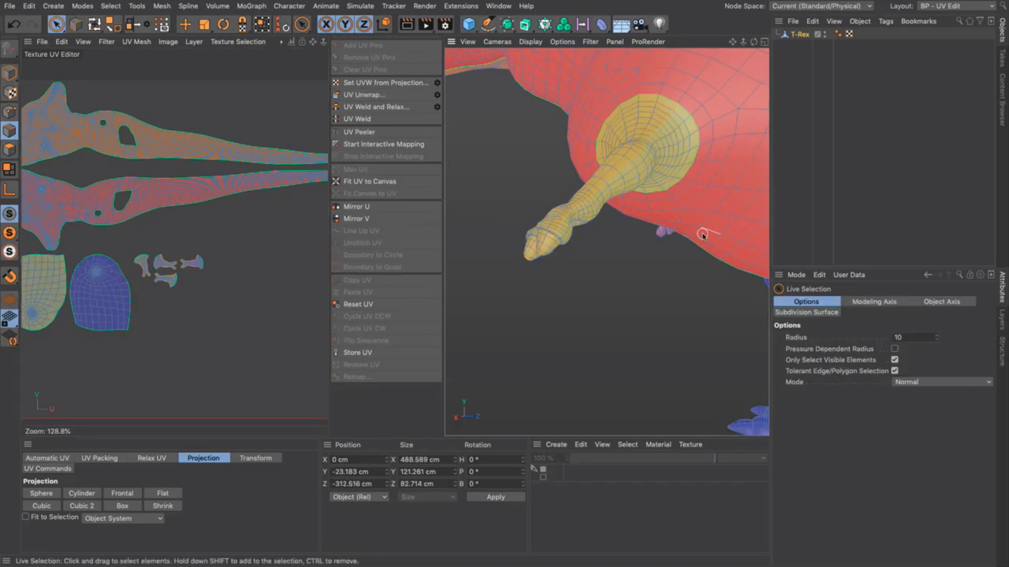
scroll(604, 262, down, 8)
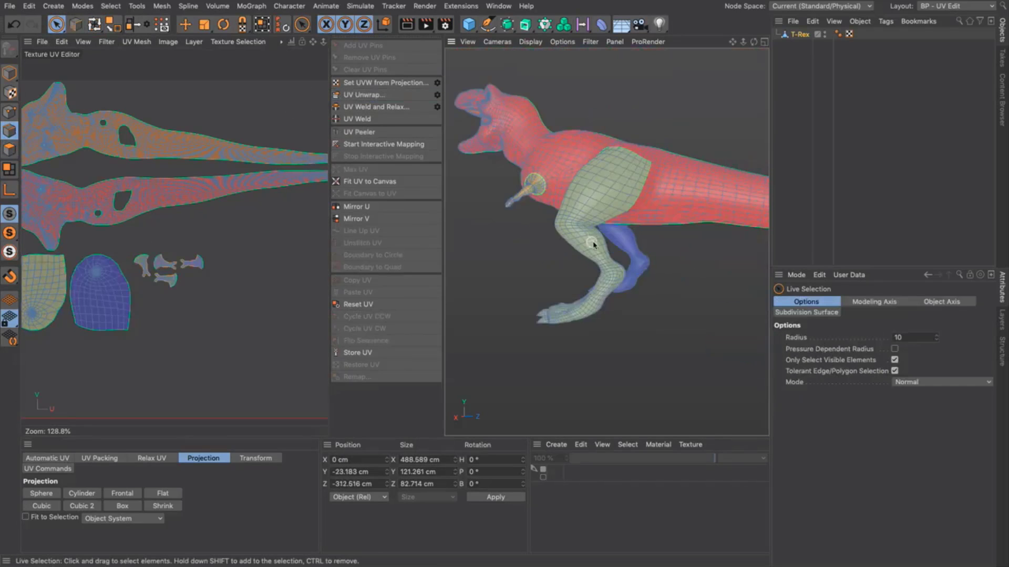
alt+drag(605, 263, 554, 324)
scroll(637, 304, up, 10)
key(e)
scroll(606, 315, down, 5)
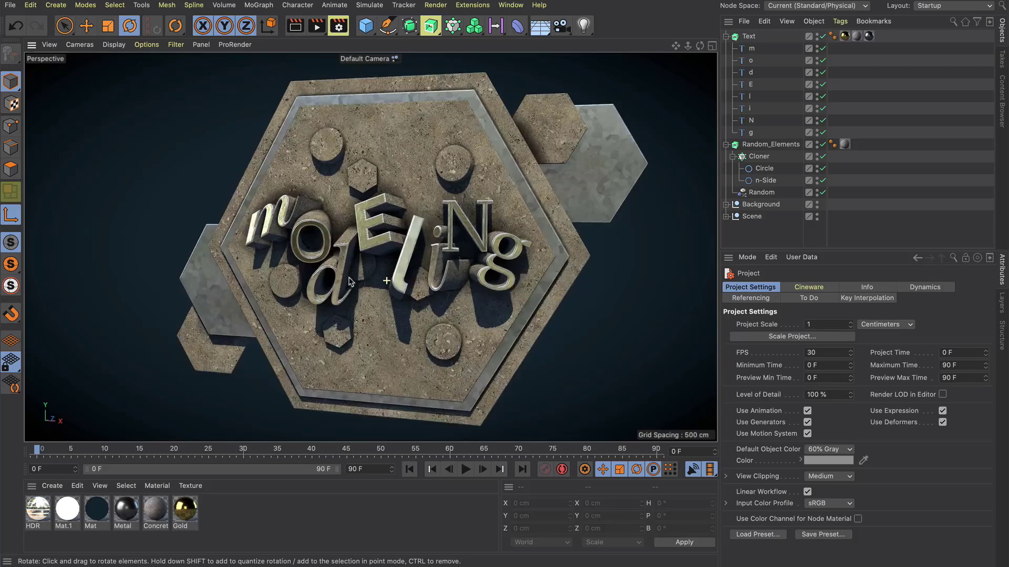
alt+drag(367, 285, 452, 277)
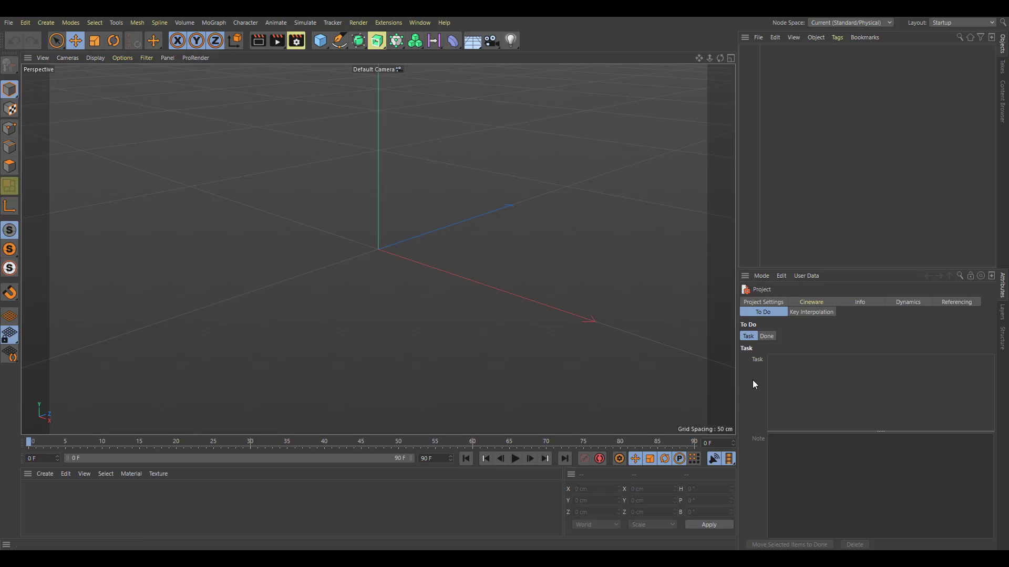
Step: Add a MoText object to the empty scene and set its text to C4D
click(214, 22)
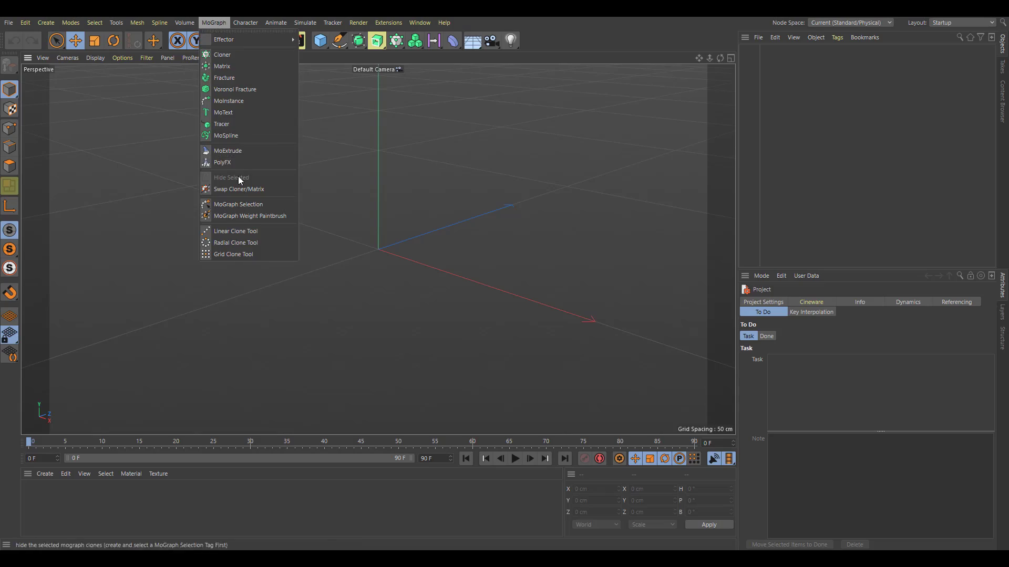
click(231, 114)
alt+right_drag(493, 232, 547, 231)
drag(786, 363, 716, 373)
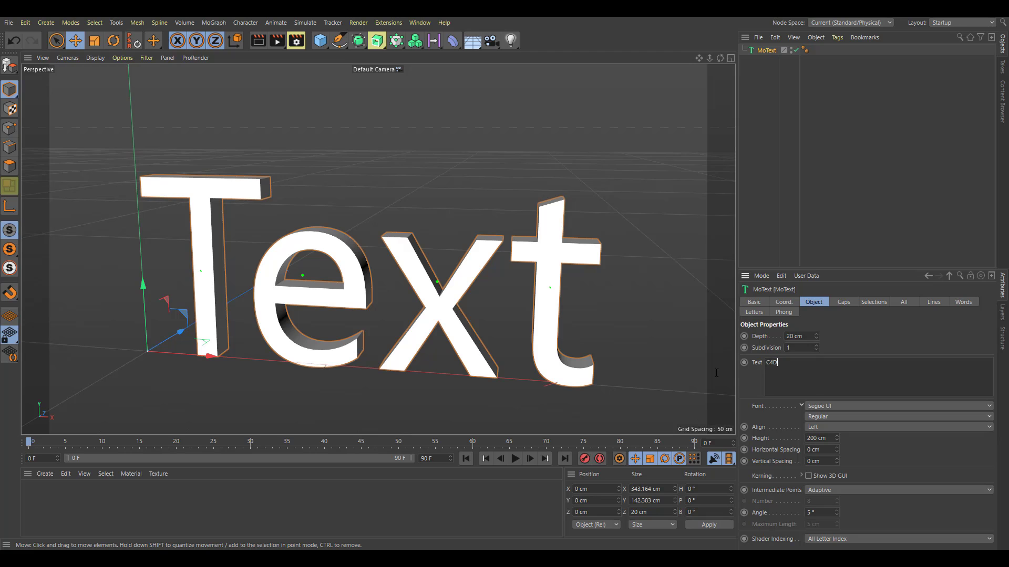
click(887, 471)
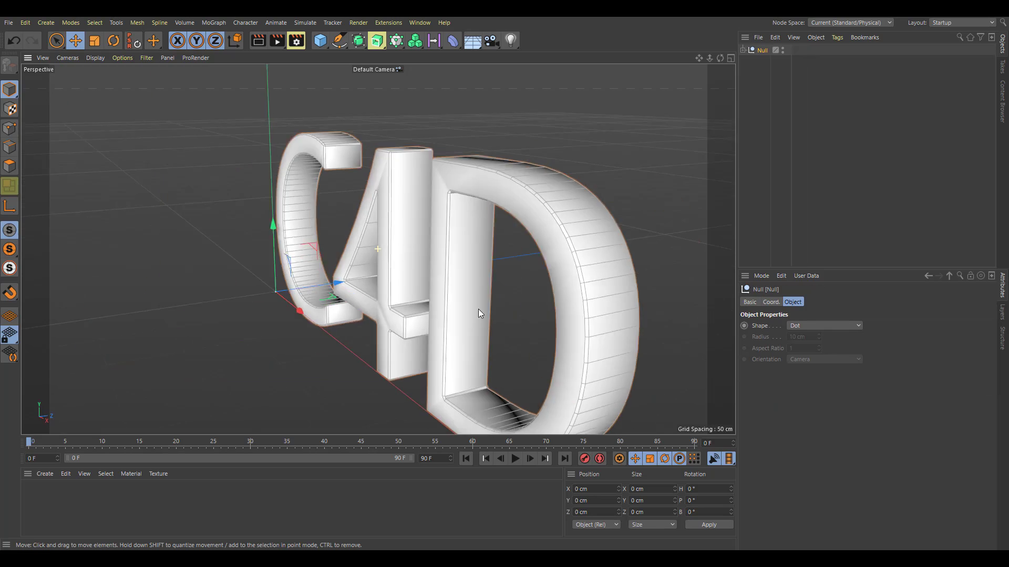
Step: Set the offset of the C4D text's Bevel deformer to 3 cm and increase its subdivision
alt+drag(478, 309, 470, 208)
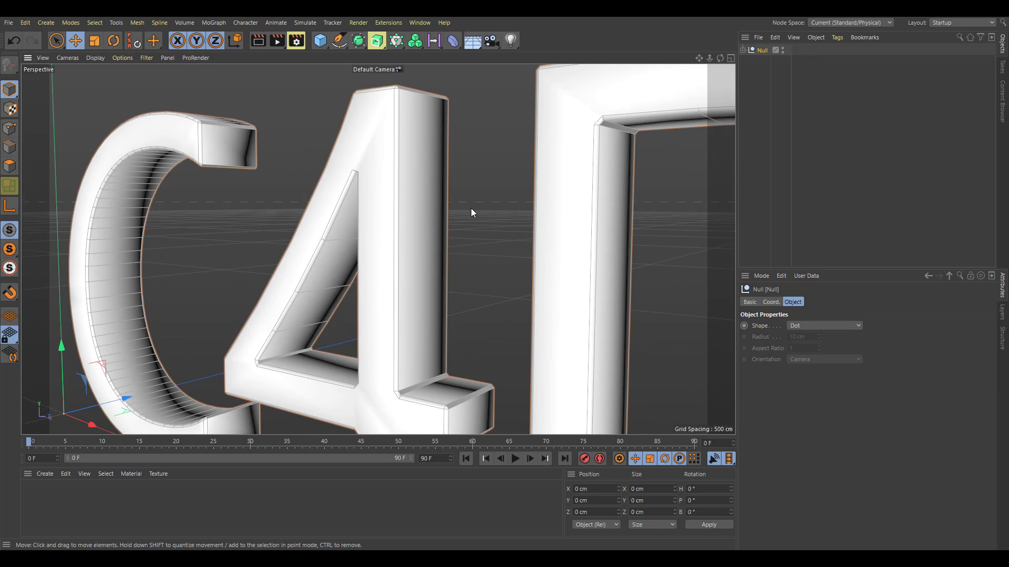
click(767, 60)
drag(829, 412, 829, 404)
alt+drag(322, 232, 404, 274)
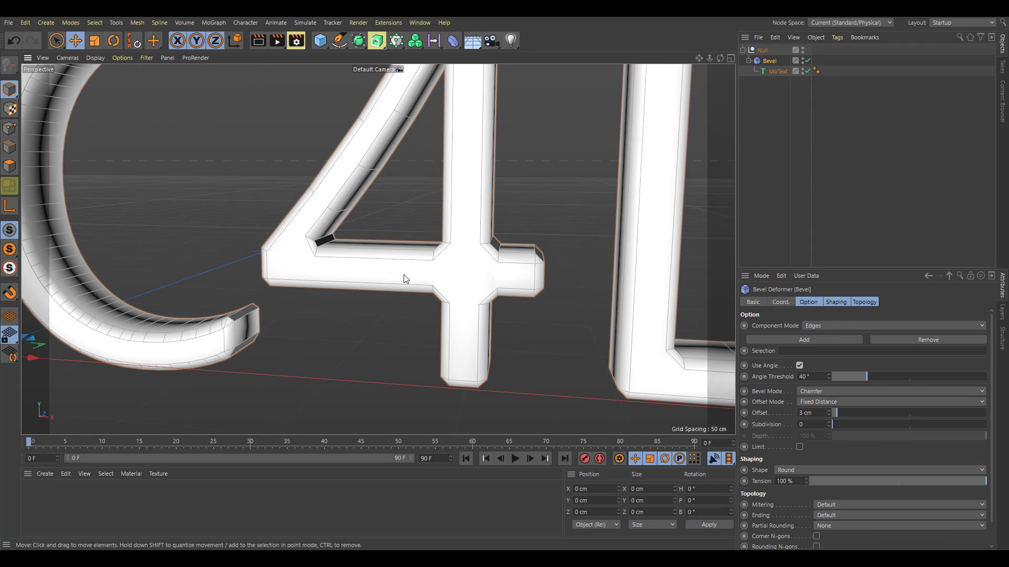
click(829, 422)
click(829, 422)
mouse_move(647, 247)
alt+mouse_down()
mouse_move(530, 201)
mouse_move(450, 220)
mouse_move(368, 146)
mouse_move(620, 268)
mouse_move(651, 263)
alt+mouse_up()
scroll(333, 249, up, 5)
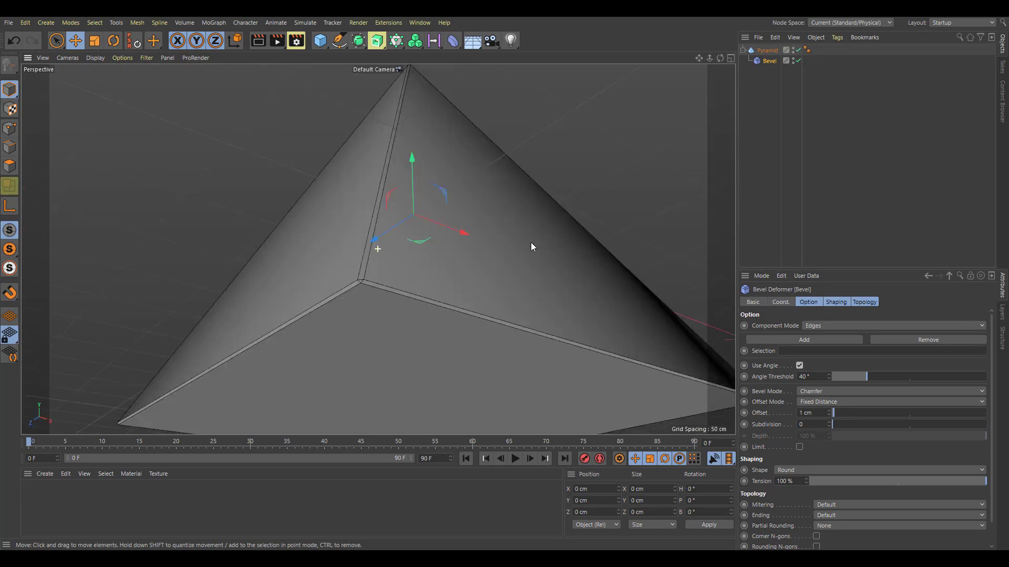
Step: Set the pyramid's Bevel deformer to an Offset of 10 cm and a Subdivision of 3
scroll(531, 243, up, 5)
drag(835, 424, 859, 424)
scroll(389, 217, up, 3)
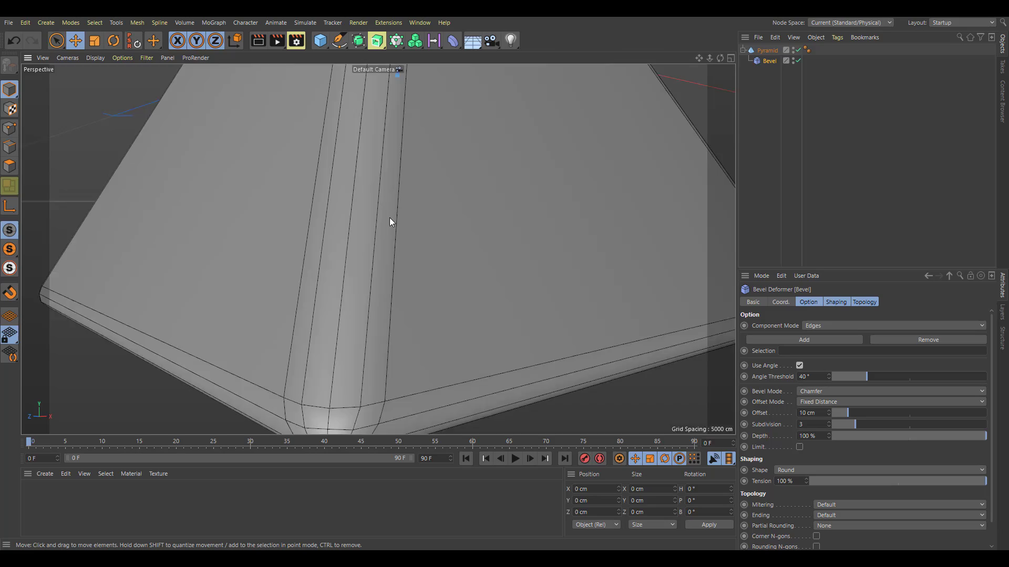
scroll(389, 217, down, 5)
alt+drag(378, 248, 570, 205)
alt+drag(508, 240, 526, 184)
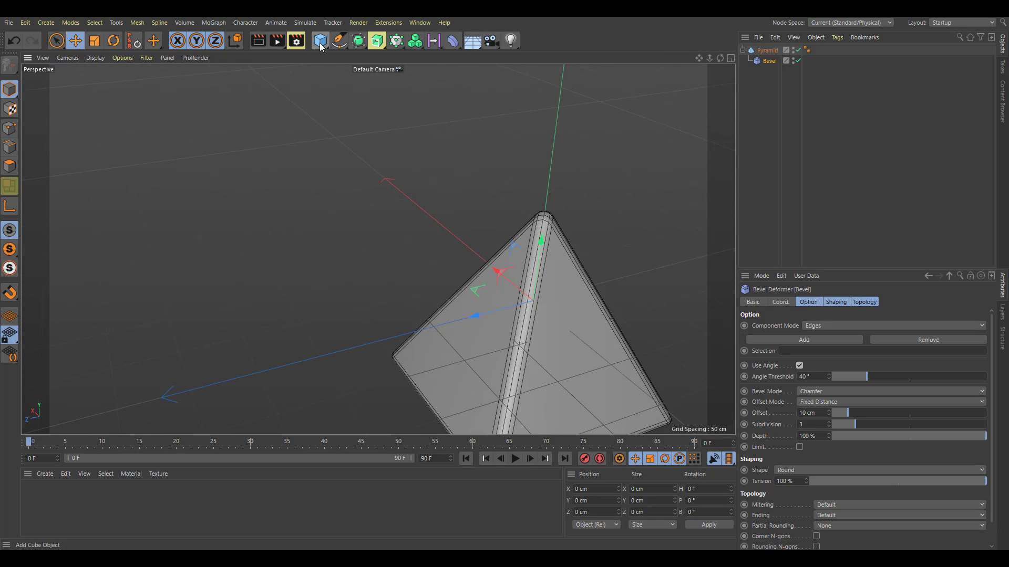
Step: Insert a Platonic object as the parent of the Bevel deformer and move it about 385 cm along Z from the pyramid
alt+drag(320, 44, 341, 191)
drag(505, 281, 165, 214)
click(316, 44)
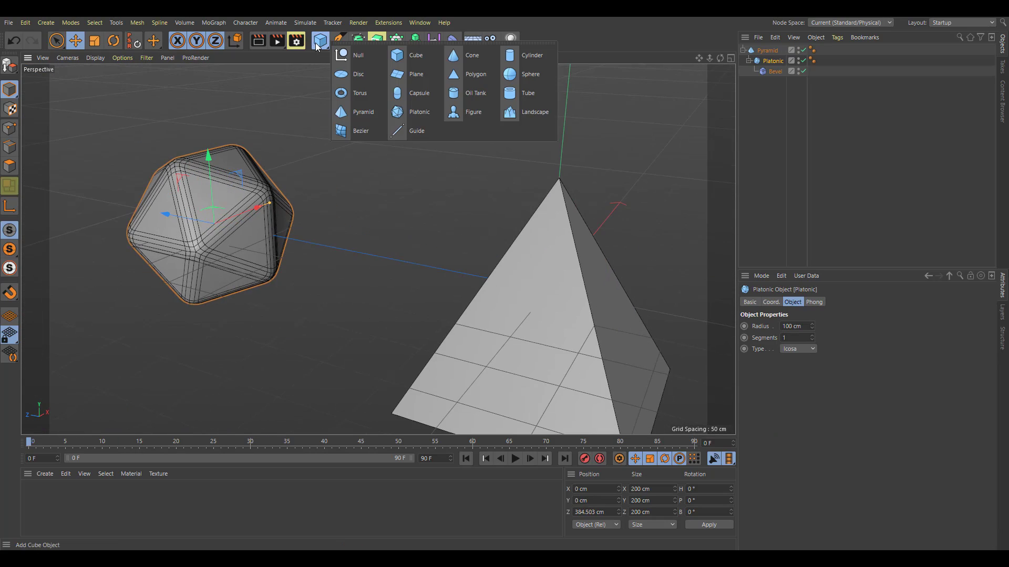
click(517, 56)
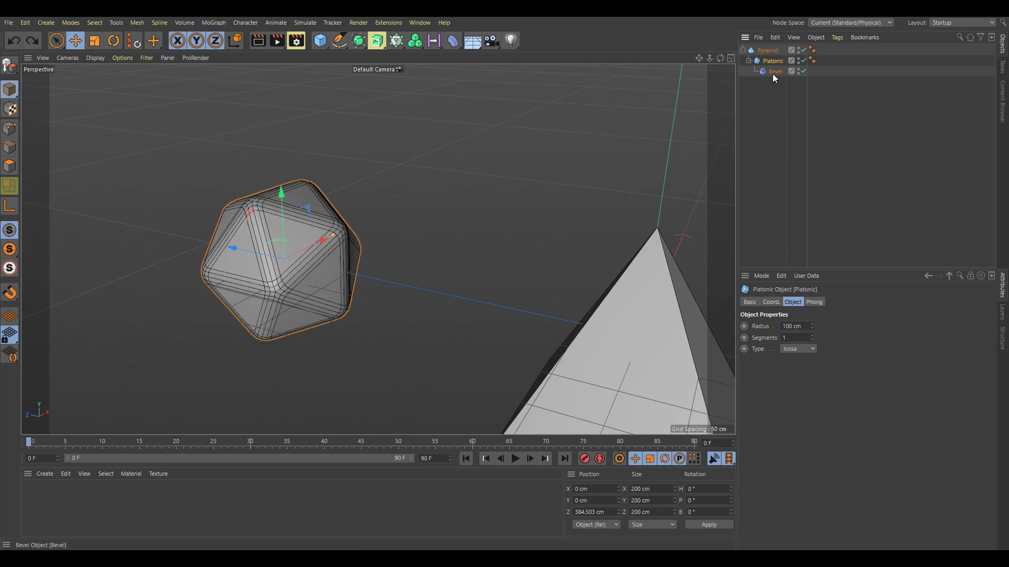
Step: Insert a Tube as the parent of the Bevel deformer and move it between the icosahedron and the pyramid
click(775, 71)
click(320, 40)
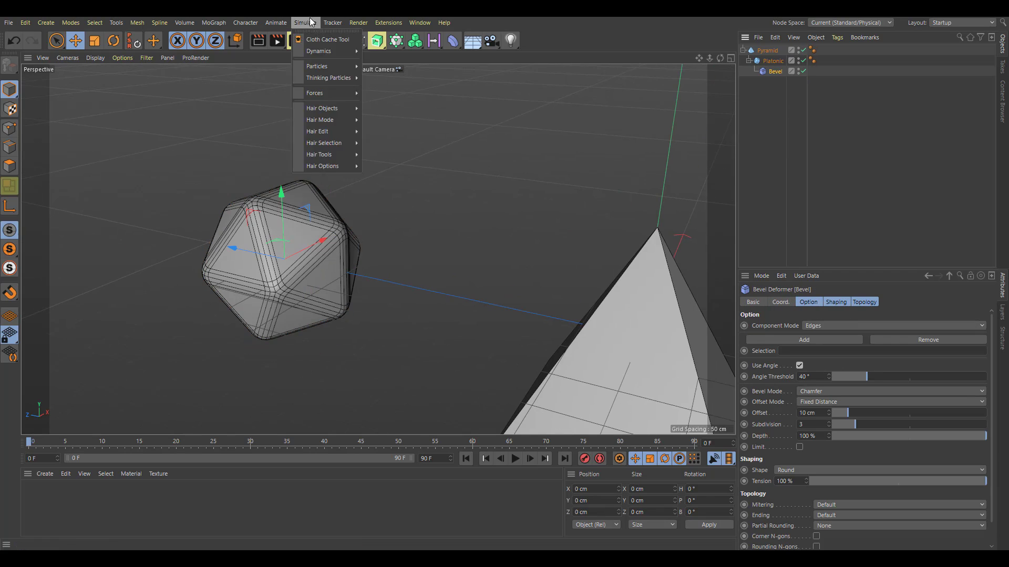
alt+click(517, 93)
scroll(297, 245, up, 4)
alt+drag(298, 245, 307, 278)
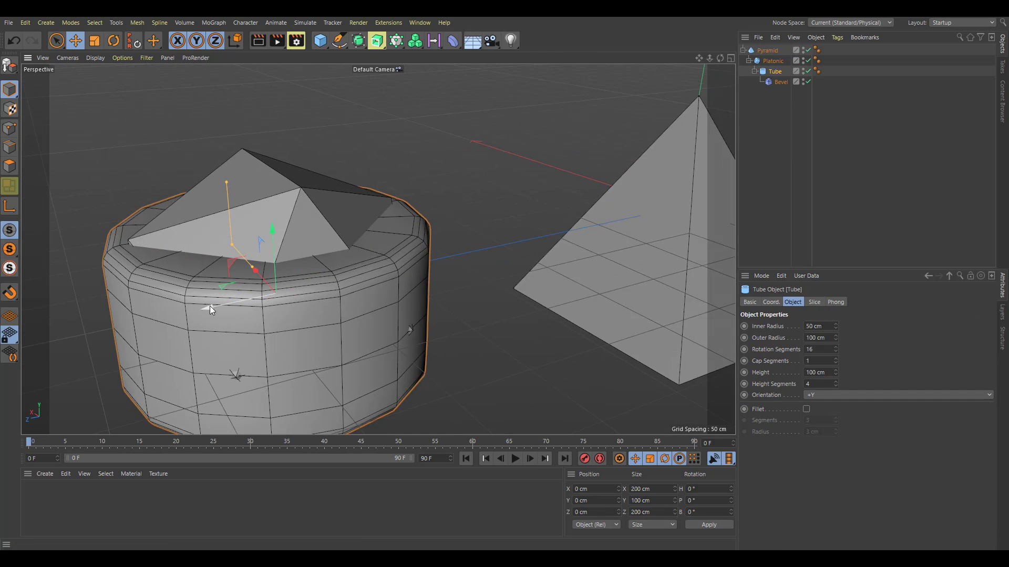
drag(210, 306, 425, 256)
Step: Move the Bevel deformer out of the Tube to sit directly under the Pyramid in the hierarchy
alt+middle_drag(518, 238, 389, 241)
scroll(388, 241, down, 3)
drag(780, 81, 774, 50)
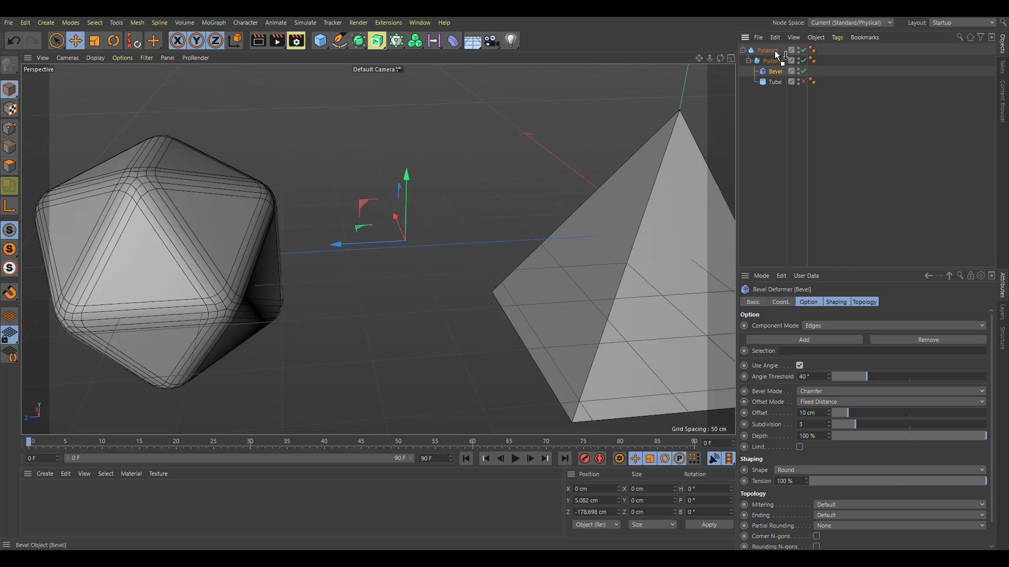
alt+right_drag(578, 239, 351, 230)
alt+drag(351, 230, 396, 224)
alt+middle_drag(396, 224, 321, 265)
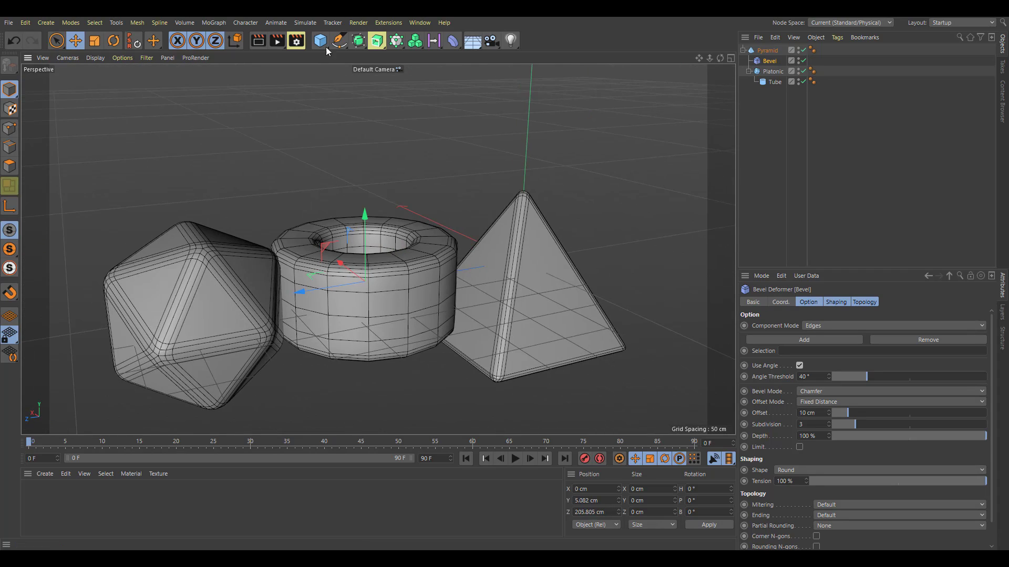
Step: Add a Cone beyond the pyramid and return the Bevel deformer to directly beneath the Pyramid in the hierarchy
click(320, 41)
alt+click(463, 55)
alt+middle_drag(494, 258, 402, 259)
drag(237, 295, 556, 262)
drag(770, 71, 770, 53)
alt+middle_drag(616, 298, 571, 289)
scroll(571, 288, up, 3)
scroll(427, 264, down, 3)
alt+middle_drag(427, 263, 574, 259)
Step: Raise the Bevel deformer's Offset to 14 cm and its Subdivision to 4
mouse_move(848, 413)
mouse_down()
mouse_move(875, 414)
mouse_move(855, 420)
mouse_move(863, 424)
mouse_up()
alt+drag(506, 226, 630, 231)
scroll(631, 231, down, 3)
alt+middle_drag(556, 273, 415, 310)
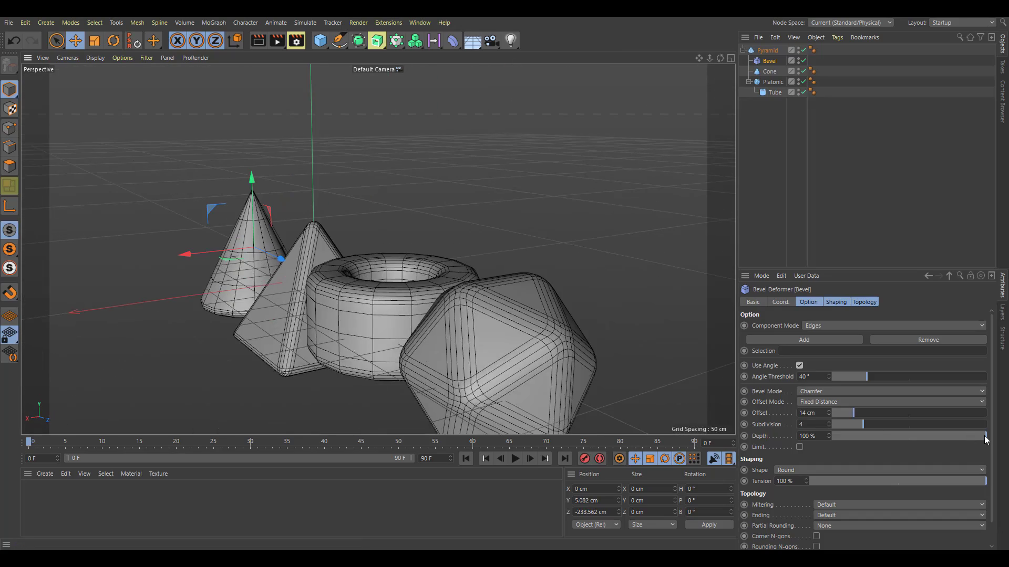
Step: Change the Bevel deformer's Shape to User
mouse_move(983, 436)
mouse_down()
mouse_move(811, 437)
mouse_move(986, 436)
mouse_up()
click(824, 470)
click(805, 501)
alt+drag(504, 297, 379, 297)
scroll(899, 497, down, 2)
scroll(900, 497, up, 2)
click(981, 470)
click(867, 480)
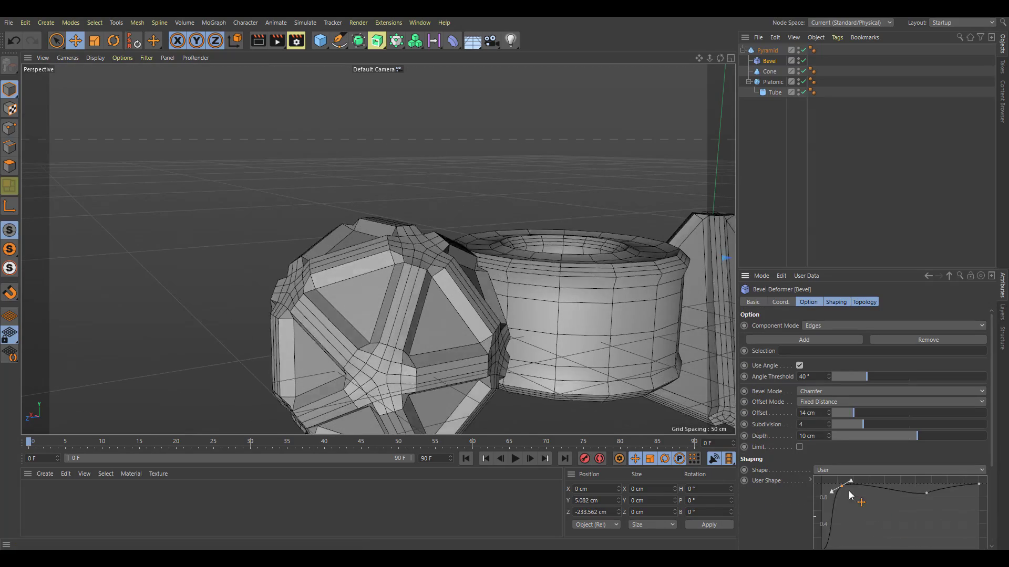
Step: Lower the second inner point of the bevel's User Shape curve to about 0.4 and inspect the objects
drag(926, 493, 935, 524)
alt+drag(452, 246, 714, 354)
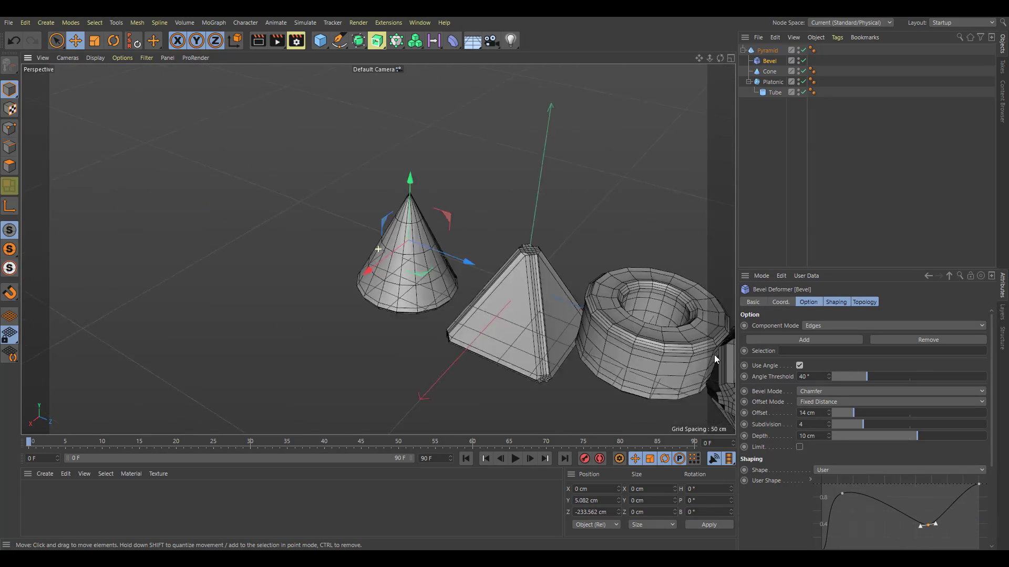
scroll(415, 234, up, 3)
alt+drag(415, 234, 361, 206)
scroll(512, 260, down, 3)
alt+drag(511, 261, 478, 232)
scroll(467, 287, up, 5)
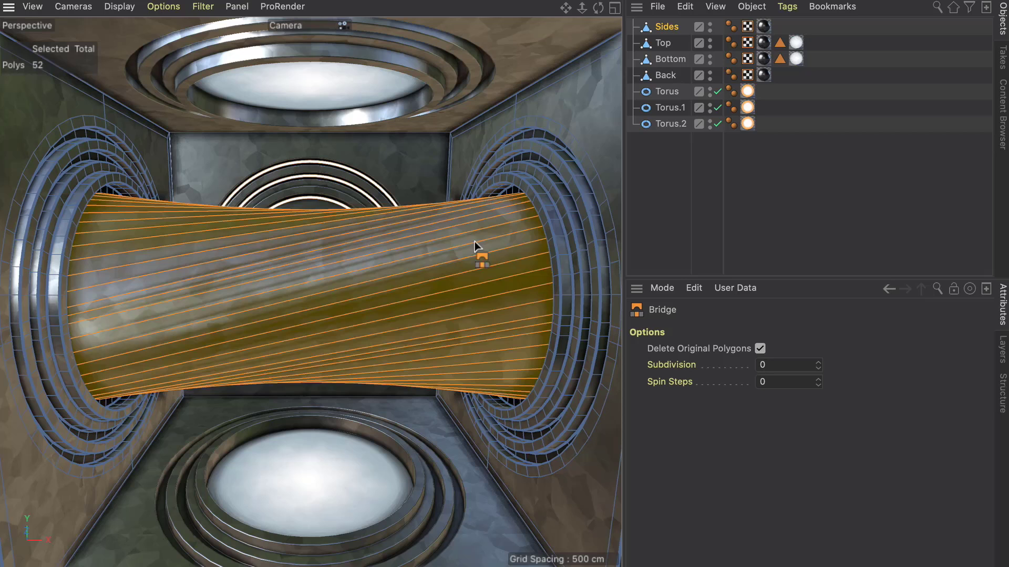
Step: Set the Subdivision of the bridge between the two side rings to 27 and adjust its Spin Steps
drag(818, 366, 873, 357)
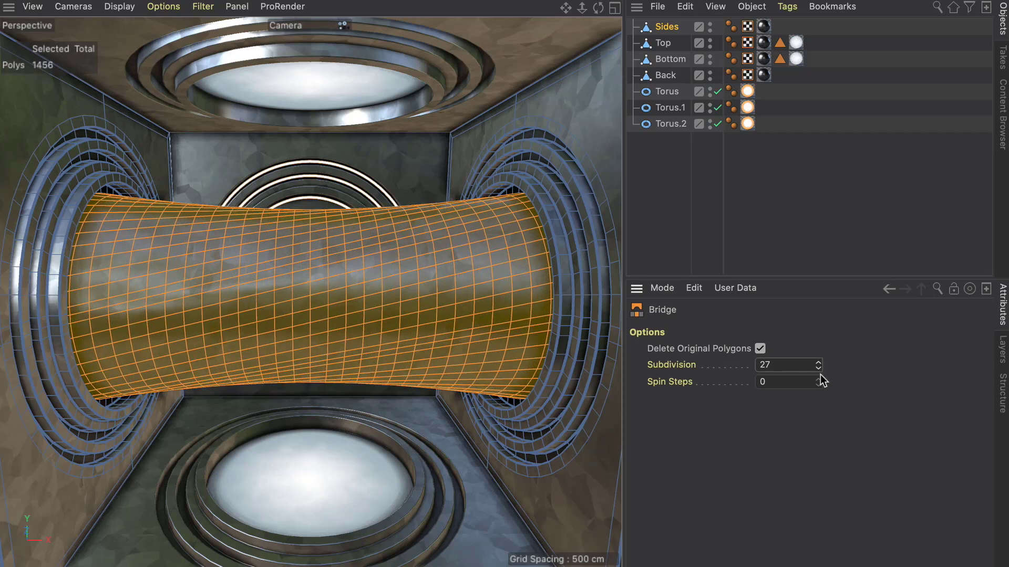
drag(817, 384, 833, 382)
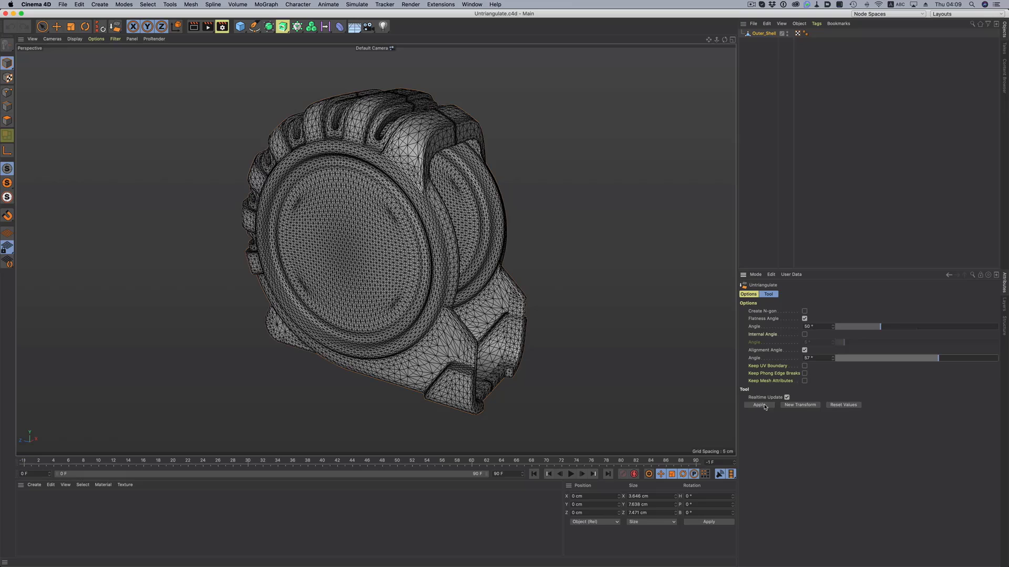
Step: Untriangulate the Outer_Shell mesh and slightly lower its Alignment Angle
click(760, 405)
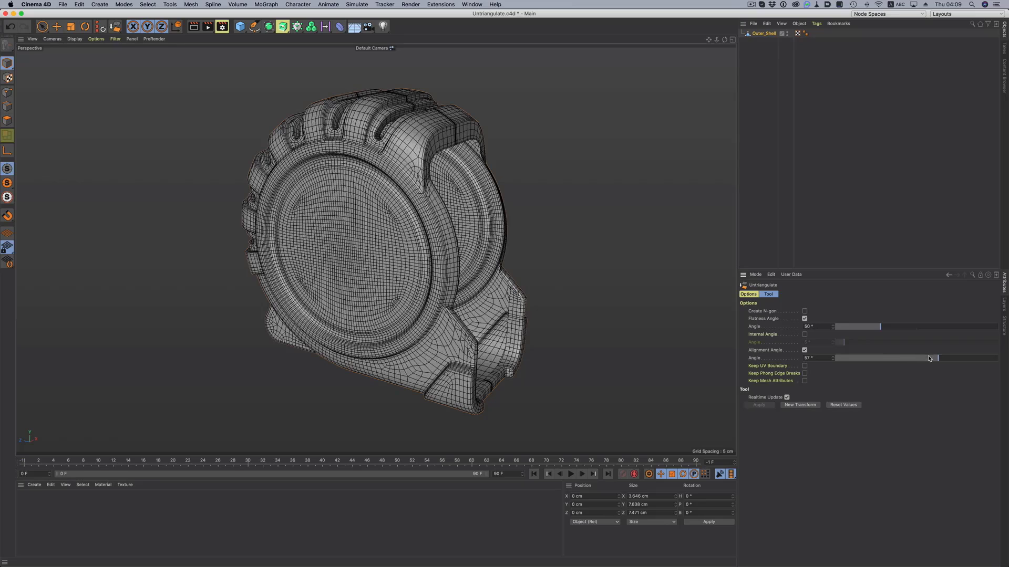
mouse_move(930, 359)
mouse_down()
mouse_move(831, 359)
mouse_move(925, 359)
mouse_up()
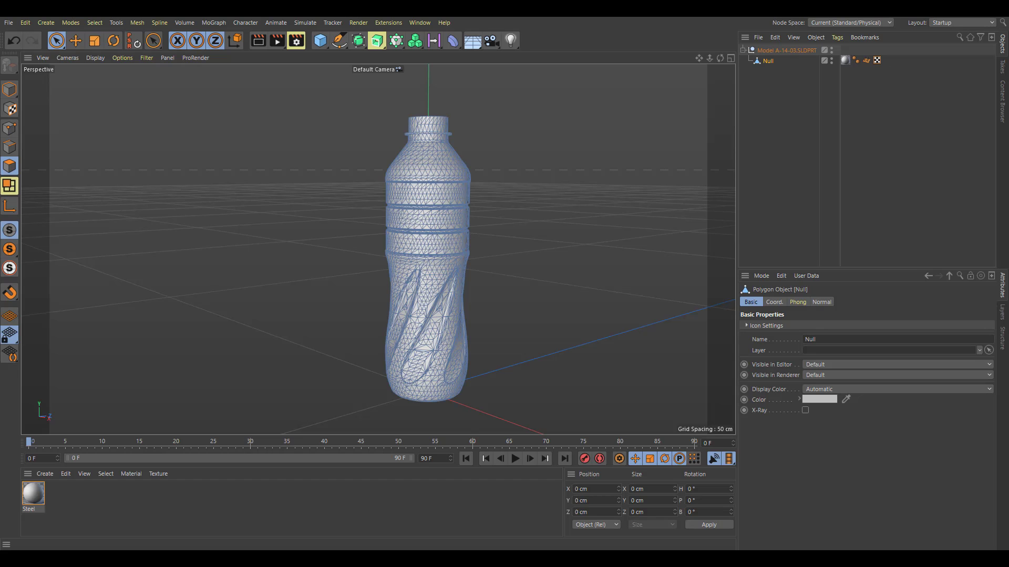
Step: Select all polygons of the bottle mesh
alt+right_drag(446, 276, 486, 285)
click(433, 268)
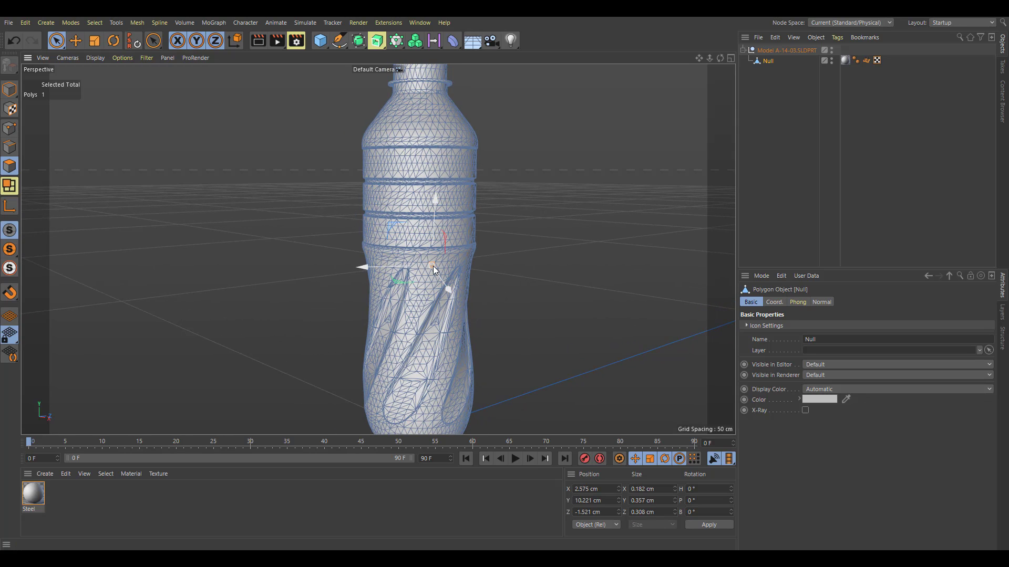
key(ctrl+a)
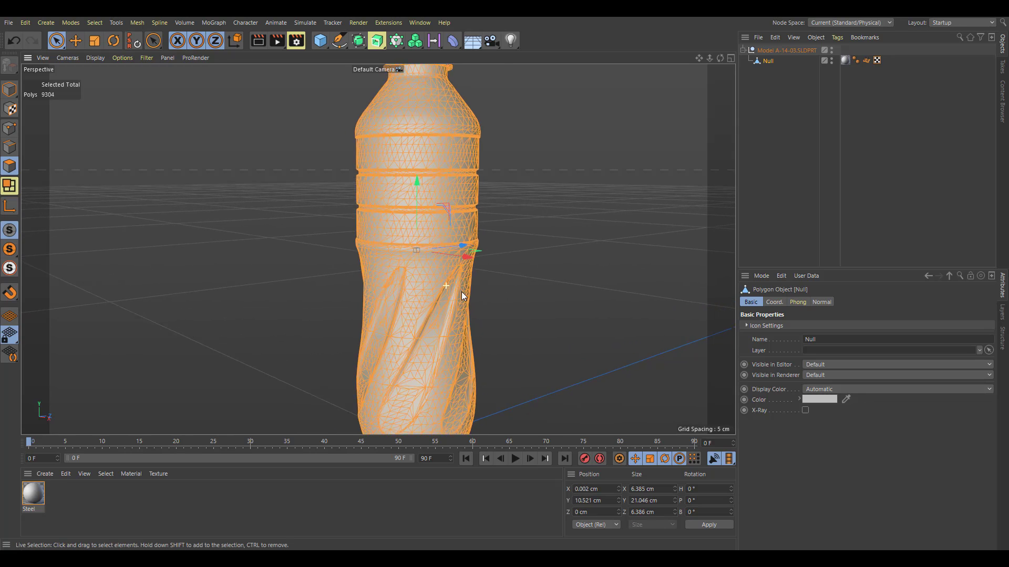
scroll(461, 291, up, 5)
Step: Untriangulate the bottle's selected polygons with Create N-gon enabled and an angle of 2°, and fine-tune the angle
right_click(437, 117)
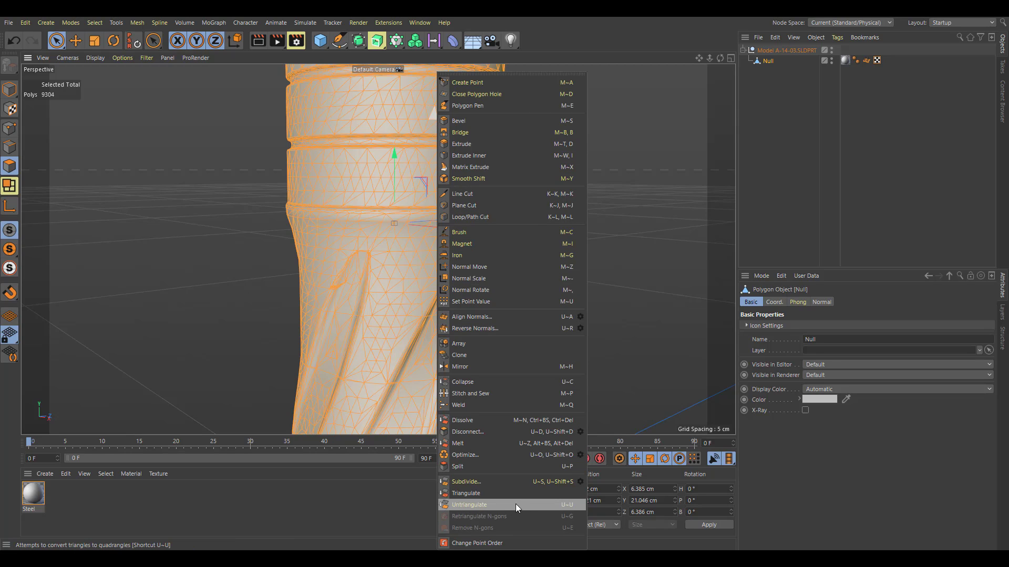
click(495, 506)
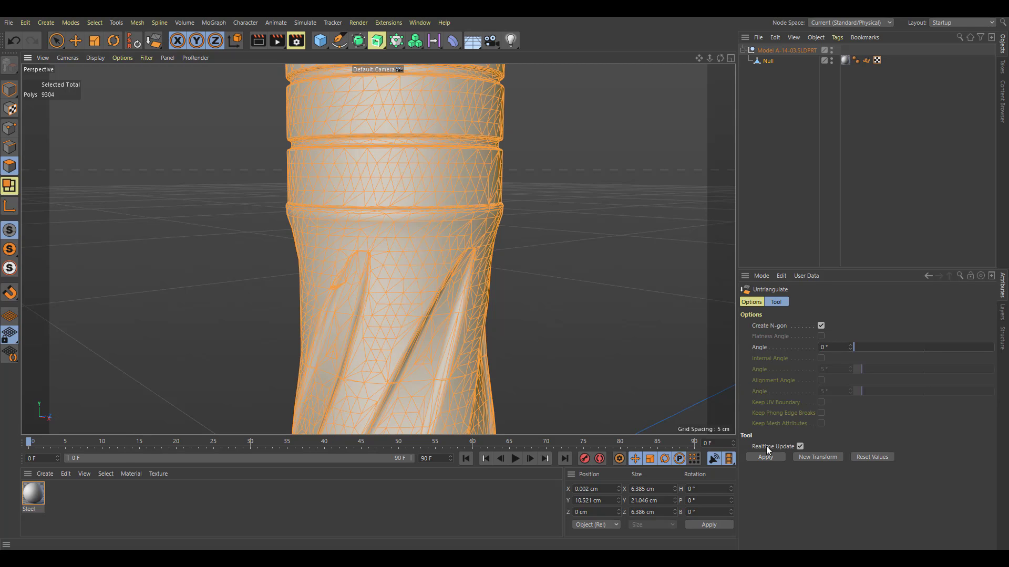
alt+middle_drag(485, 281, 515, 377)
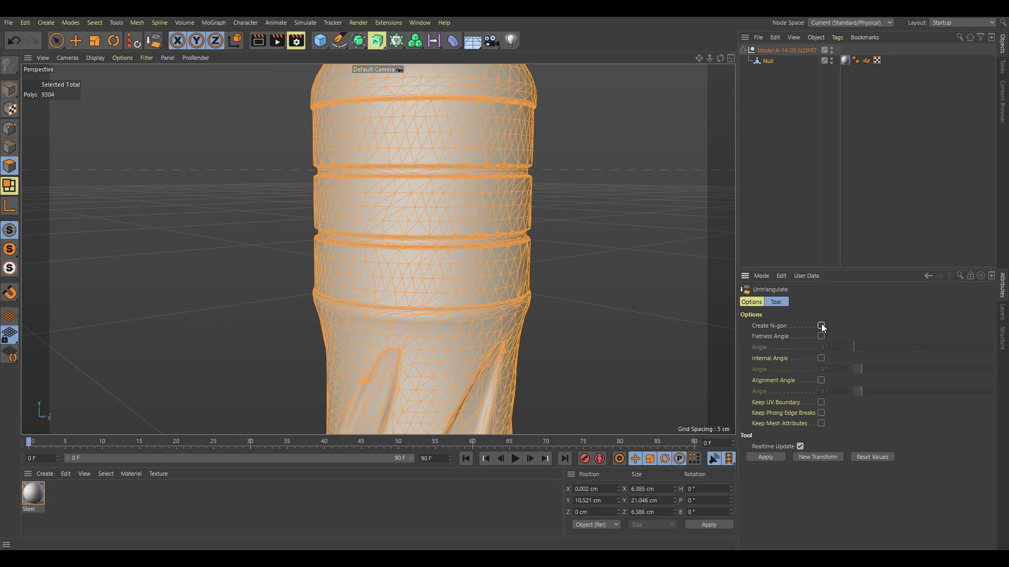
drag(855, 347, 868, 348)
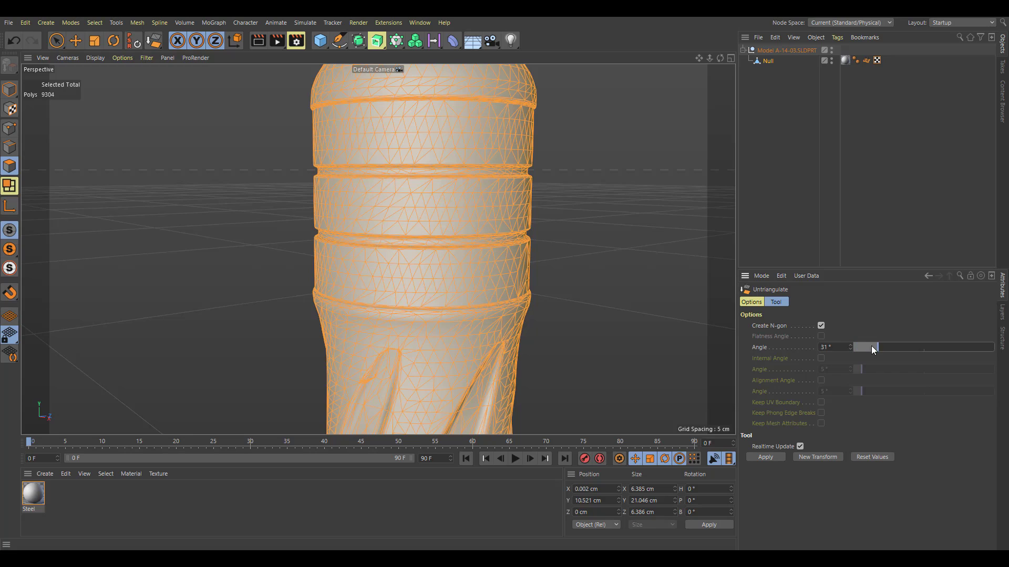
click(763, 457)
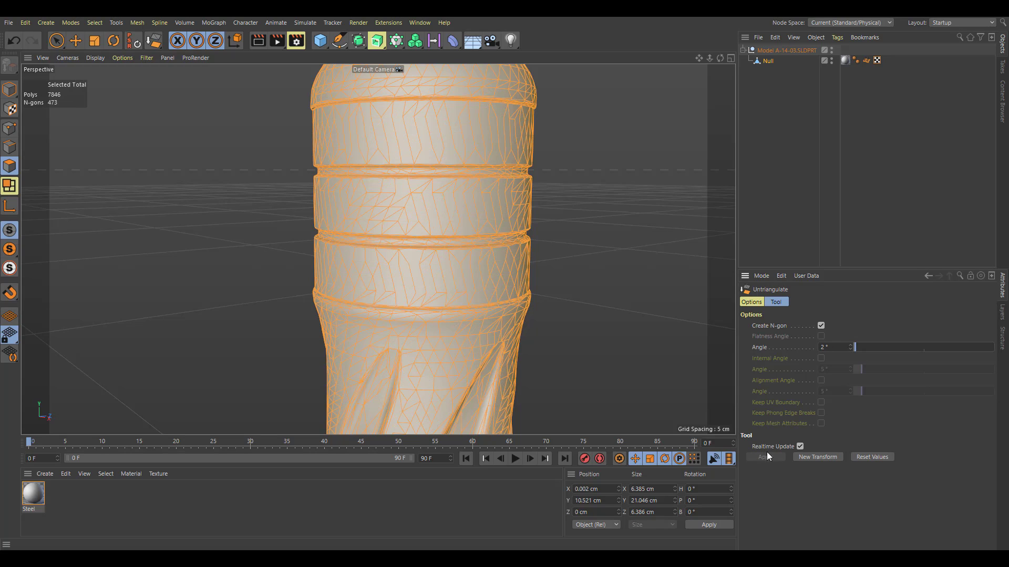
mouse_move(857, 346)
mouse_down()
mouse_move(867, 345)
mouse_move(858, 343)
mouse_up()
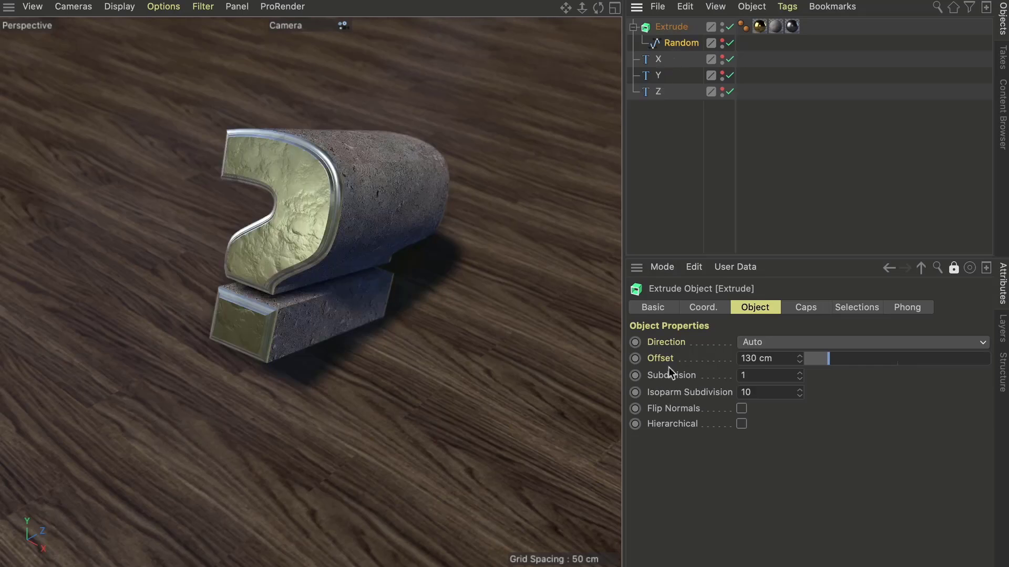
Step: Adjust the Offset of the Extrude object holding the Random spline
mouse_move(827, 361)
mouse_down()
mouse_move(806, 361)
mouse_move(823, 371)
mouse_up()
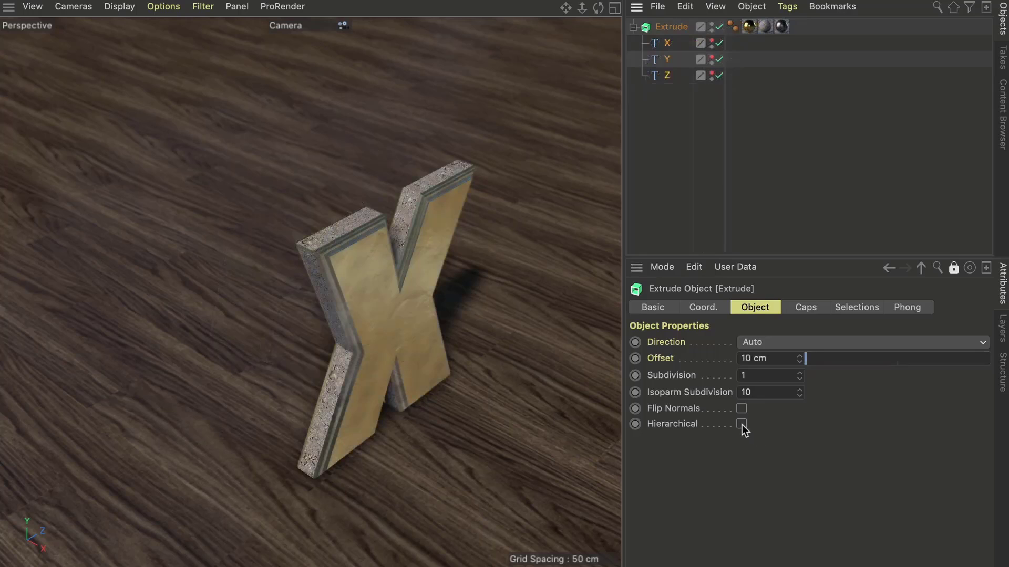
Step: Enable Hierarchical on the Extrude object holding the X, Y and Z texts and set its Offset to 41 cm
click(741, 423)
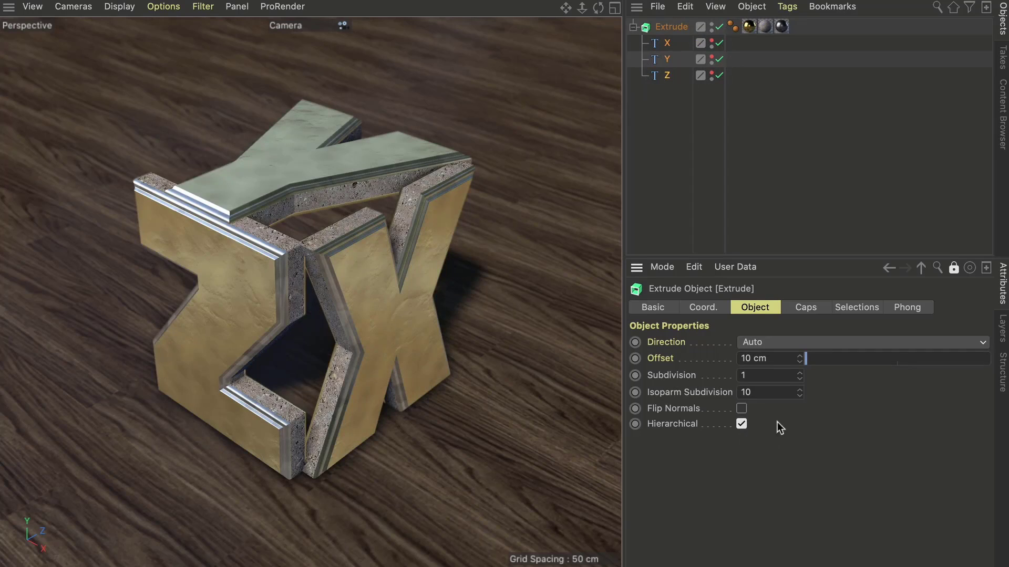
drag(809, 367, 827, 365)
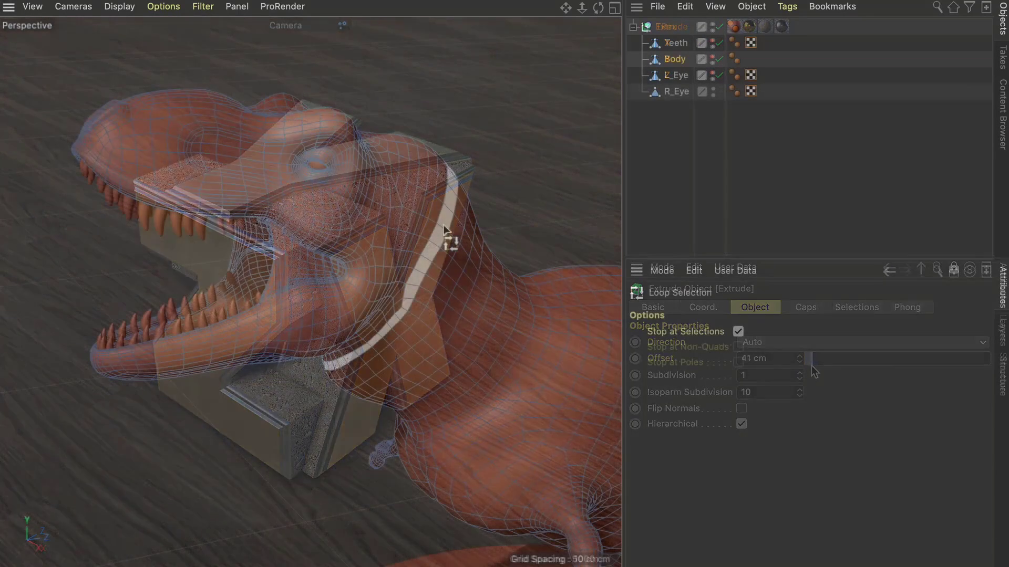
Step: Add a polygon loop around the T-Rex's neck base and connecting loops up to the upper neck loop, using Stop at Selections
shift+click(514, 314)
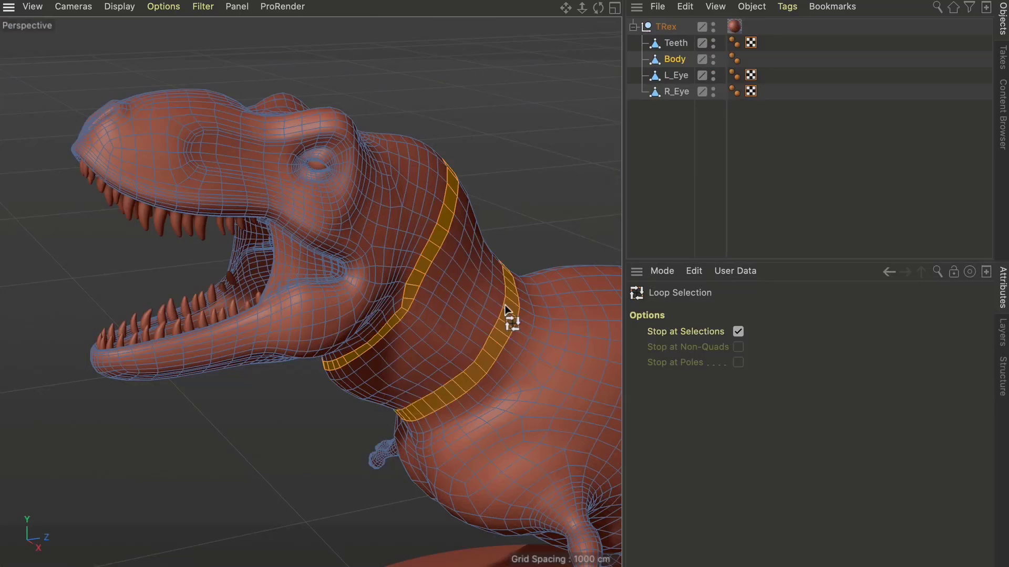
shift+click(487, 310)
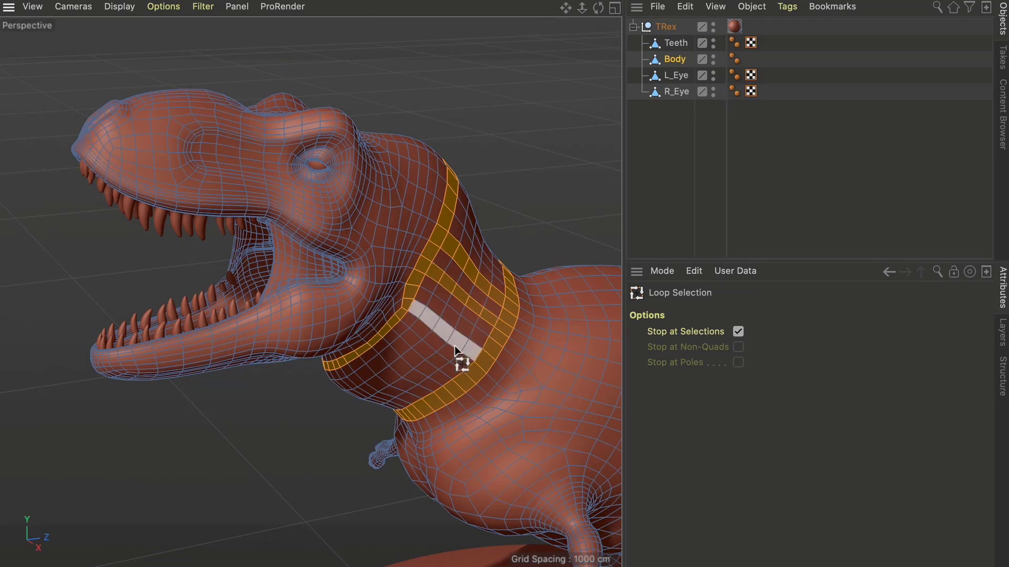
shift+click(429, 376)
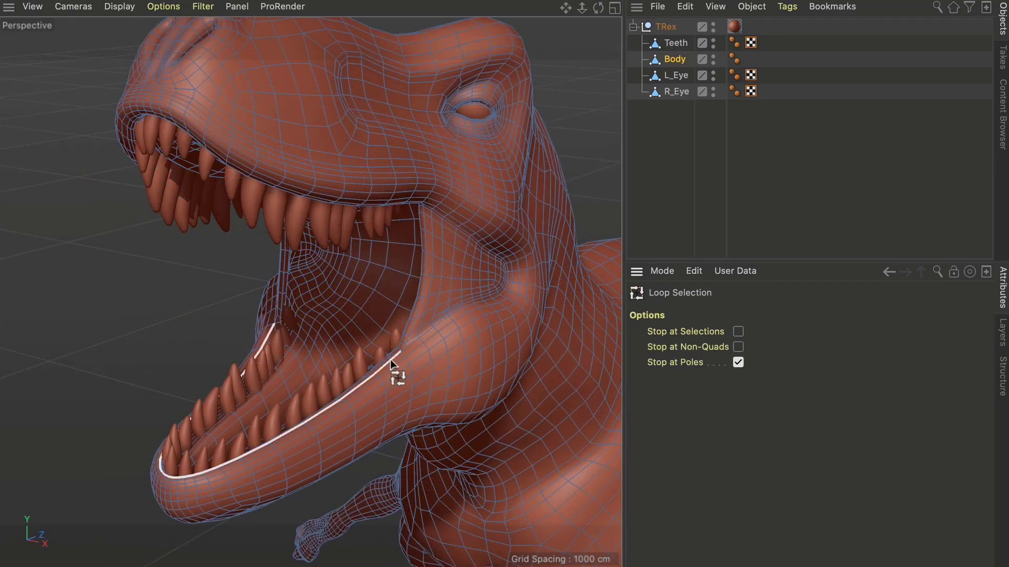
Step: Loop-select the edges along the T-Rex's lower and upper jaw with Stop at Poles enabled
click(394, 366)
alt+drag(409, 330, 453, 292)
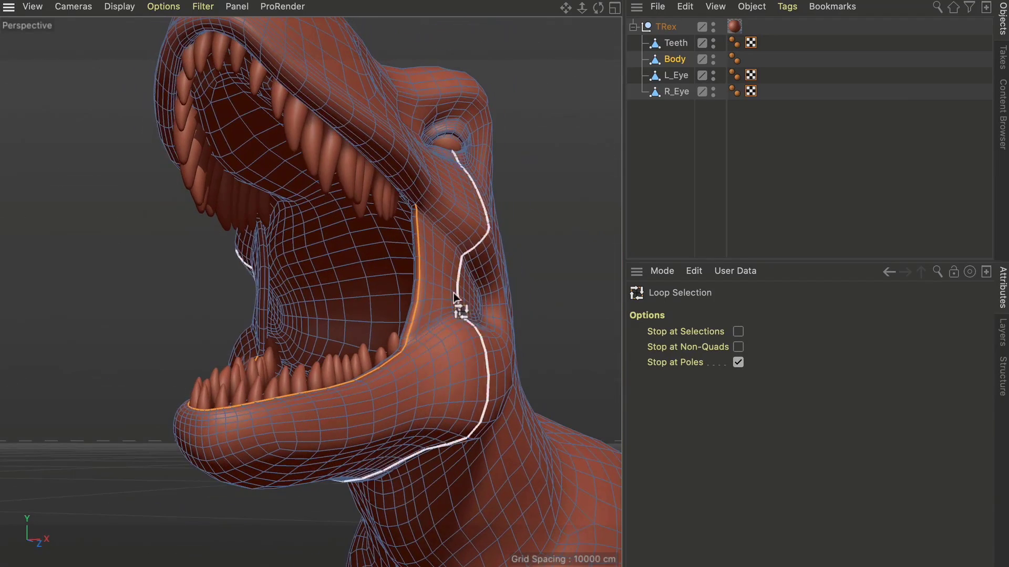
shift+click(412, 200)
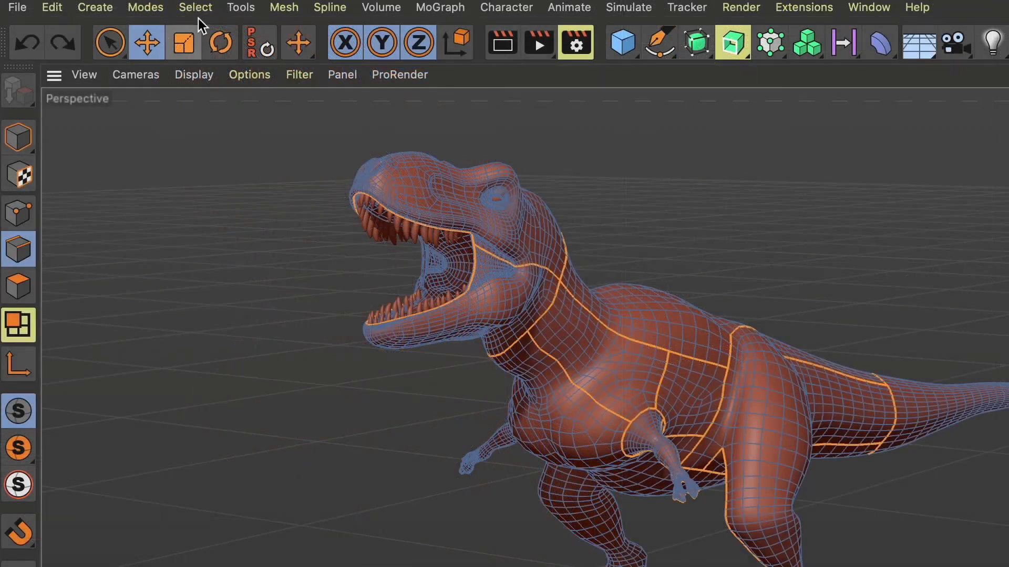
Step: Mirror the T-Rex's edge selection to the other side of the body and check it there
click(196, 9)
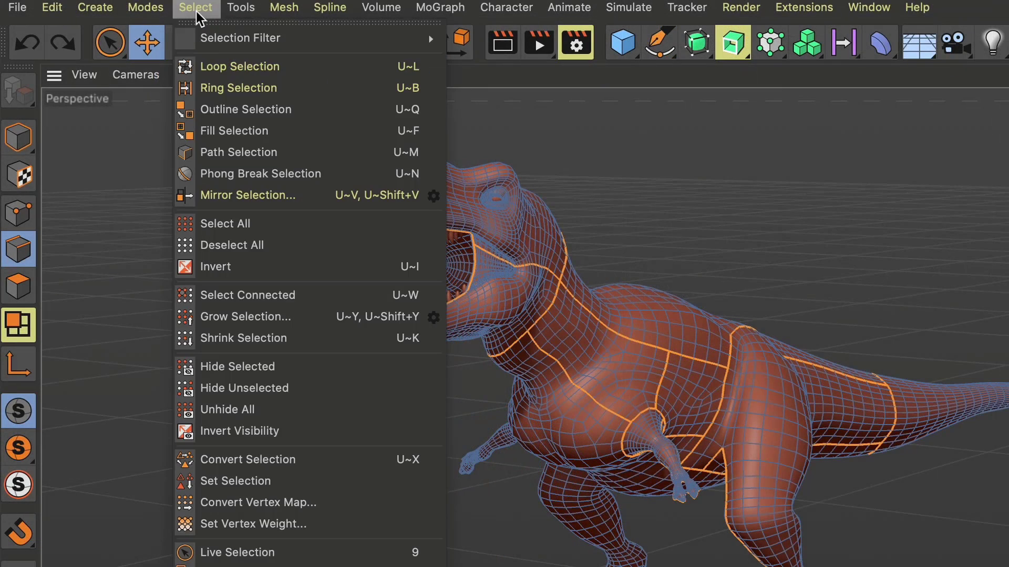
click(310, 195)
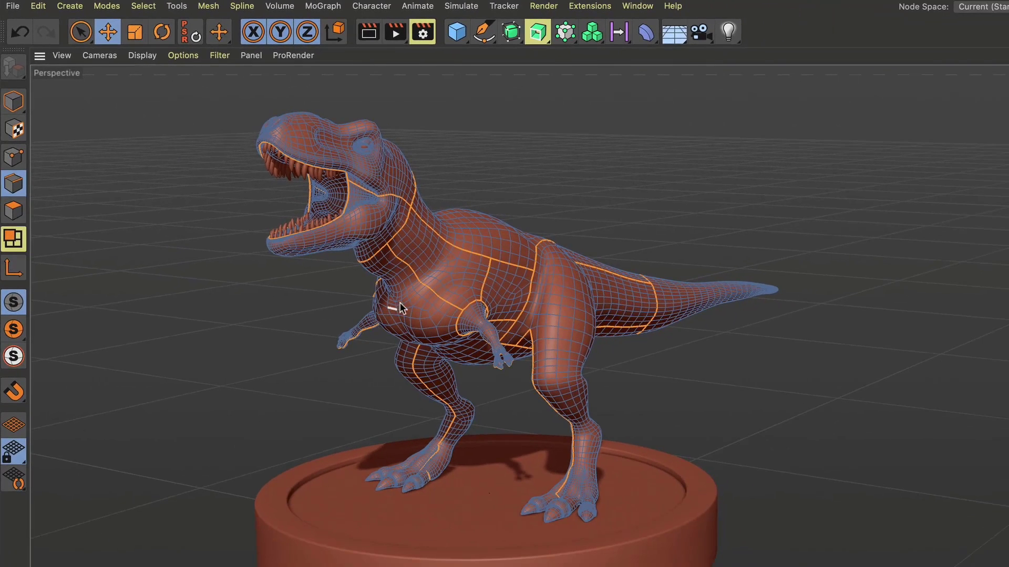
alt+drag(407, 299, 558, 321)
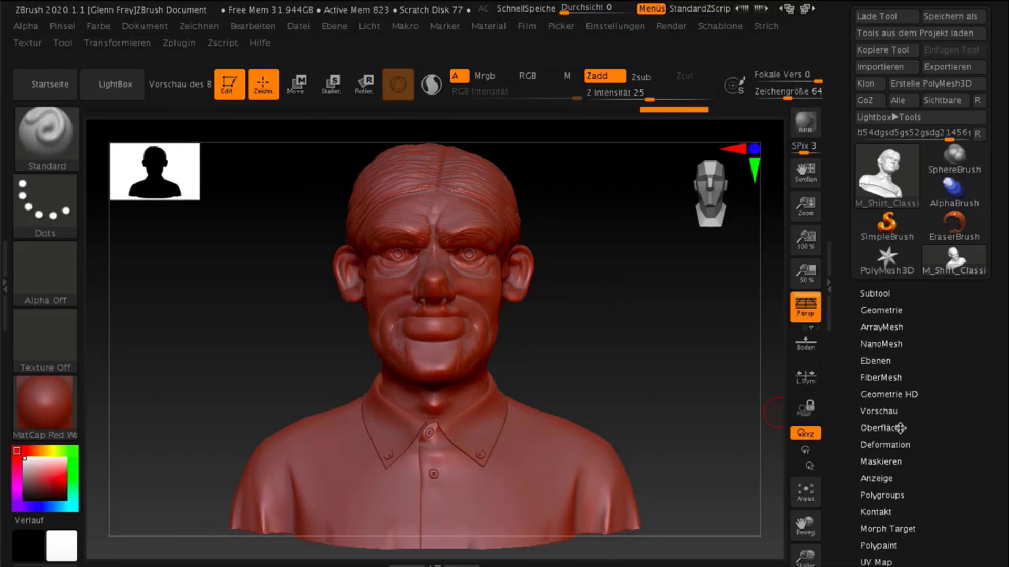
Step: Set the Go ZBrush export scale to 1 in the preferences
drag(525, 463, 490, 479)
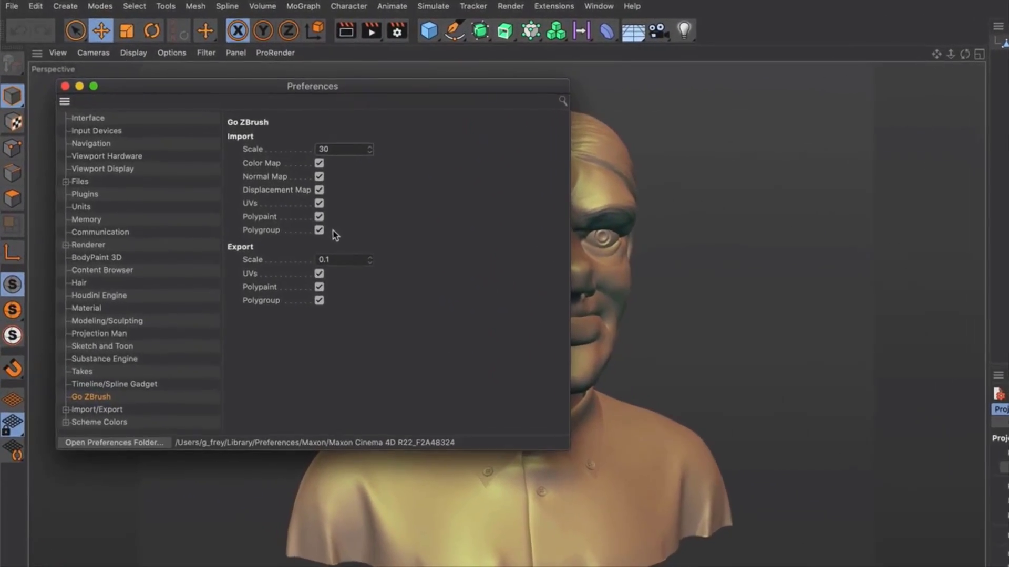
click(344, 259)
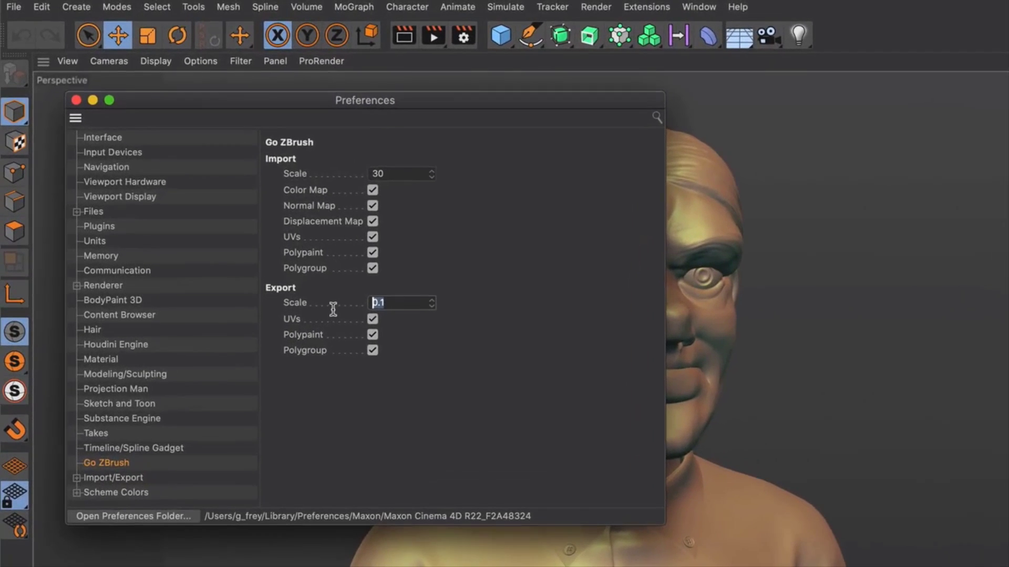
text(1)
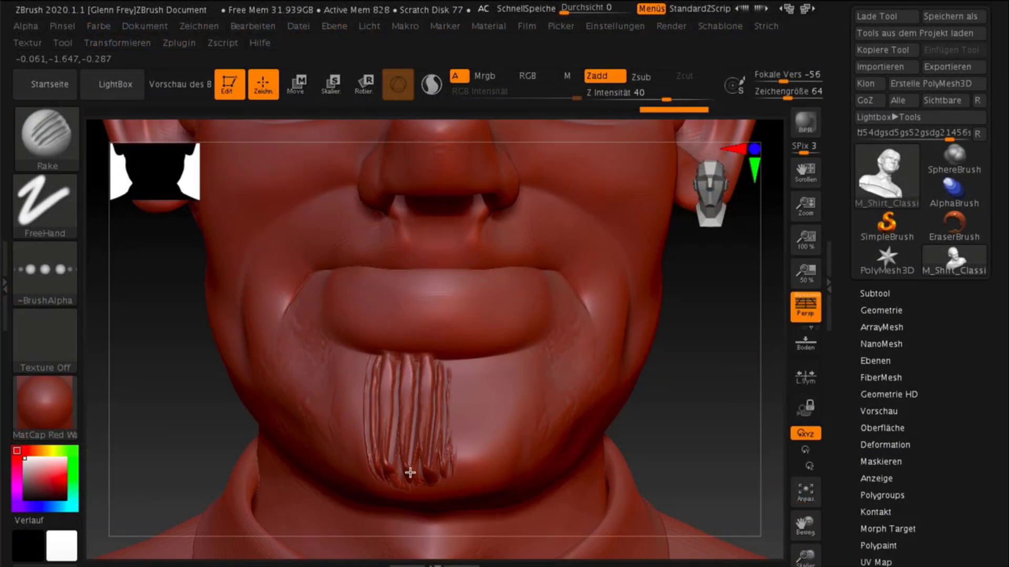
Step: Switch to ZBrush and sculpt groove strokes around the bust's mouth and cheeks with the Rake brush
drag(315, 326, 321, 446)
drag(567, 268, 572, 405)
drag(341, 205, 368, 284)
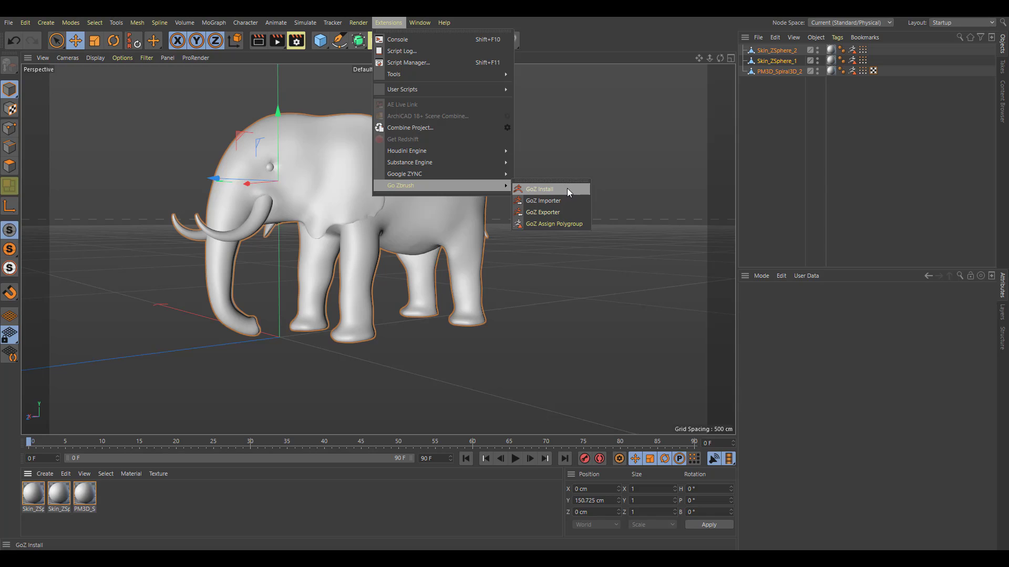
Step: Switch to ZBrush and curl the elephant's trunk upward in stages, using masks and the Move mode
click(565, 201)
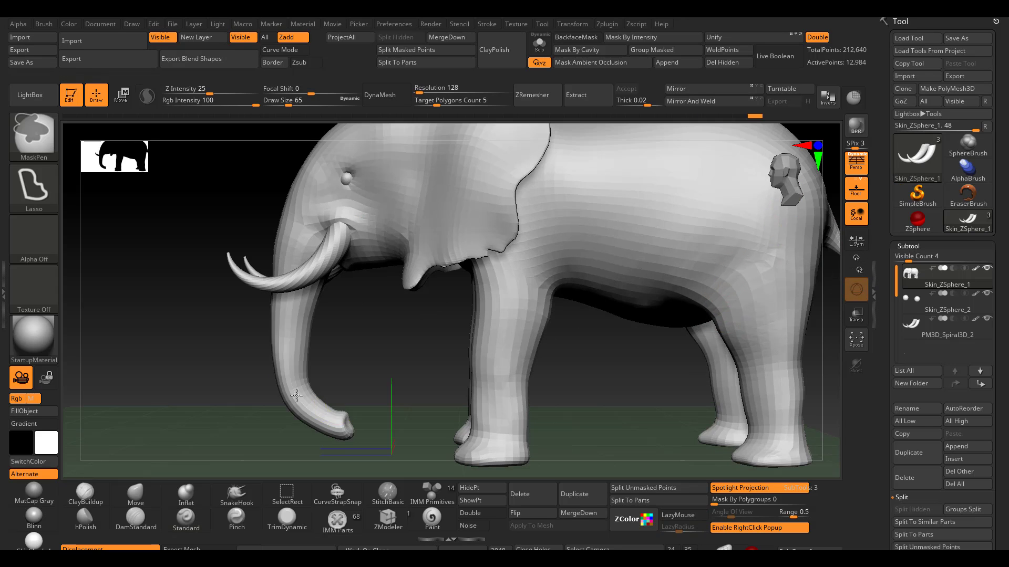
ctrl+click(368, 367)
key(w)
mouse_move(296, 394)
ctrl+mouse_down()
mouse_move(368, 367)
mouse_move(339, 330)
mouse_move(236, 308)
ctrl+mouse_up()
click(338, 264)
key(q)
ctrl+click(236, 308)
key(w)
drag(360, 352, 346, 337)
drag(198, 176, 415, 426)
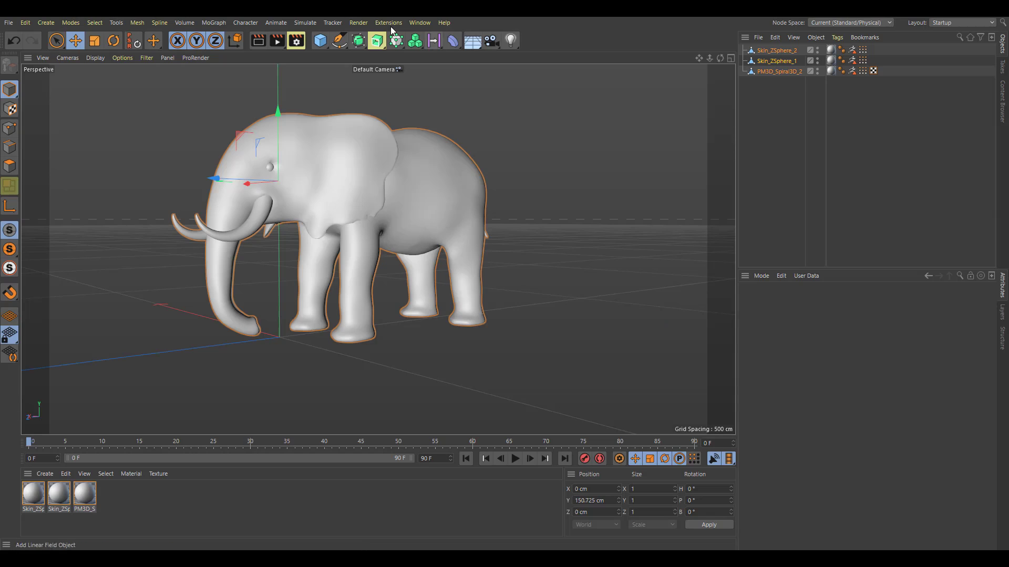
Step: Switch to Cinema 4D and bring in the reposed elephant with the GoZ Importer
click(390, 23)
mouse_move(441, 185)
click(562, 199)
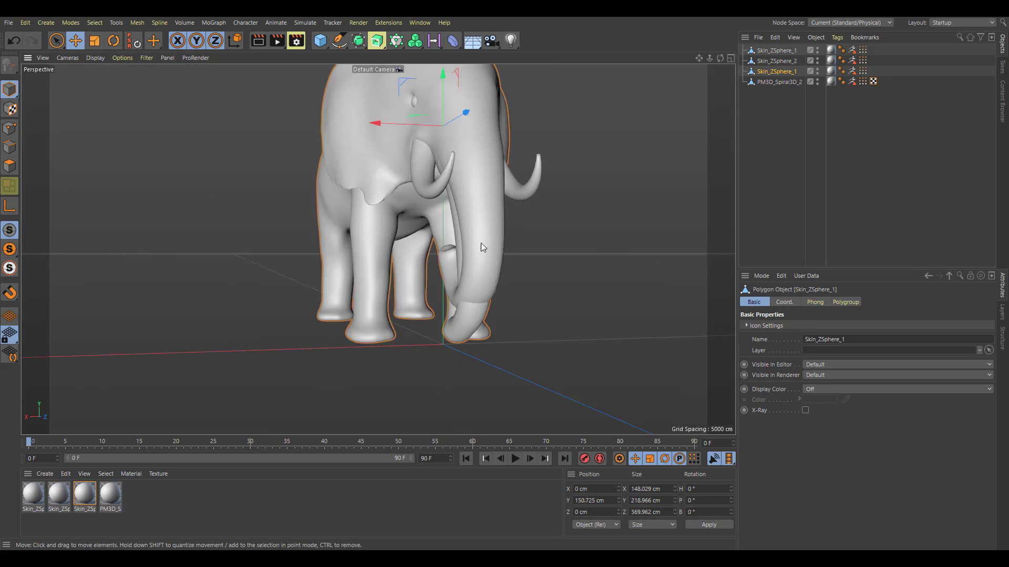
Step: Move the original elephant body to X 264.38 cm, beside the reposed one, and compare both
alt+drag(481, 243, 310, 309)
alt+right_drag(315, 310, 448, 378)
scroll(440, 371, down, 6)
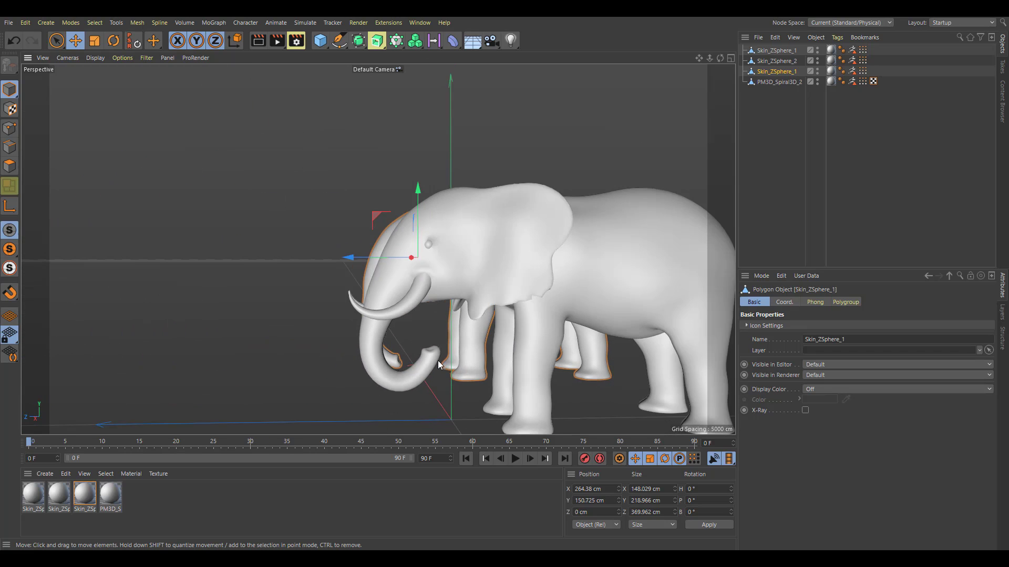
mouse_move(461, 354)
alt+mouse_down()
mouse_move(503, 357)
mouse_move(445, 357)
alt+mouse_up()
alt+right_drag(445, 357, 459, 354)
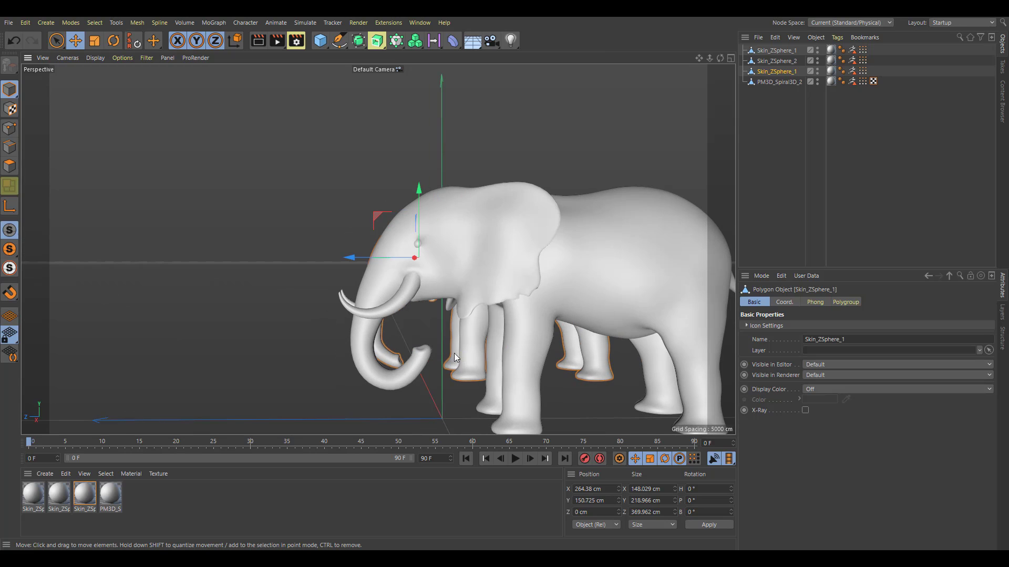
mouse_move(454, 353)
alt+mouse_down()
mouse_move(420, 340)
mouse_move(521, 320)
mouse_move(467, 341)
alt+mouse_up()
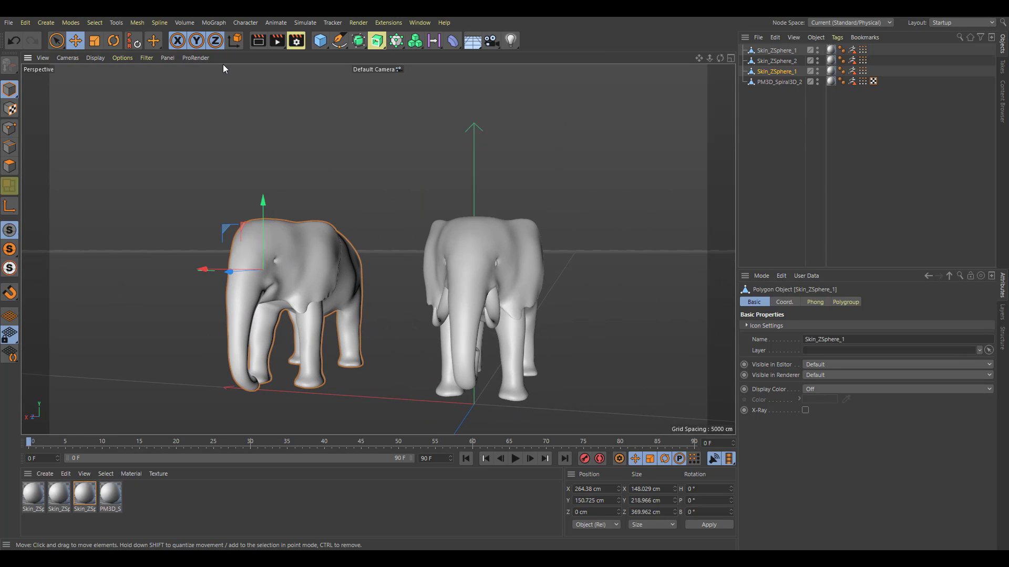
Step: Add a Plane beneath the two elephants, widen it to about 1213 cm and extend its depth
drag(324, 42, 415, 73)
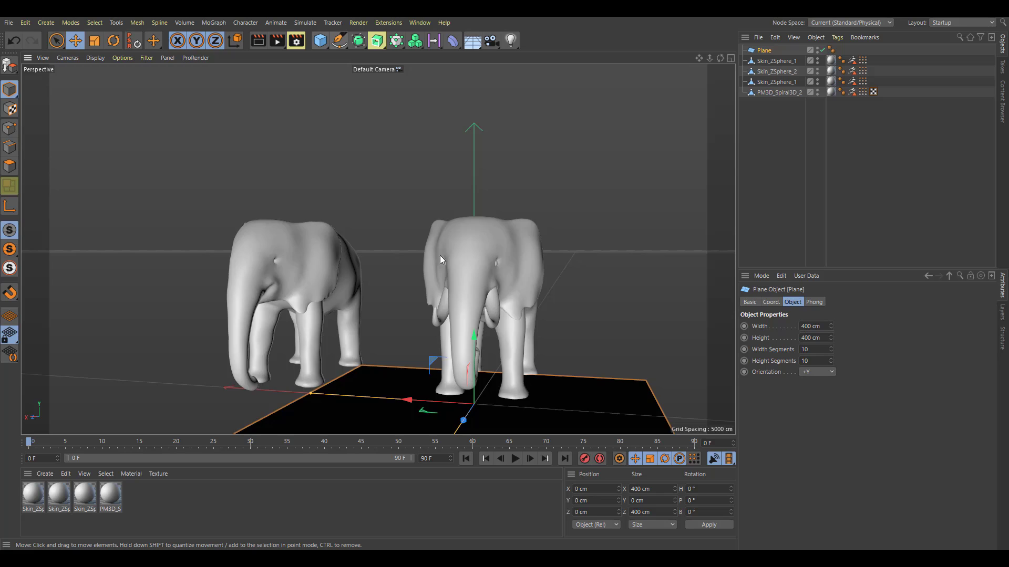
alt+right_drag(559, 380, 411, 335)
drag(468, 385, 355, 378)
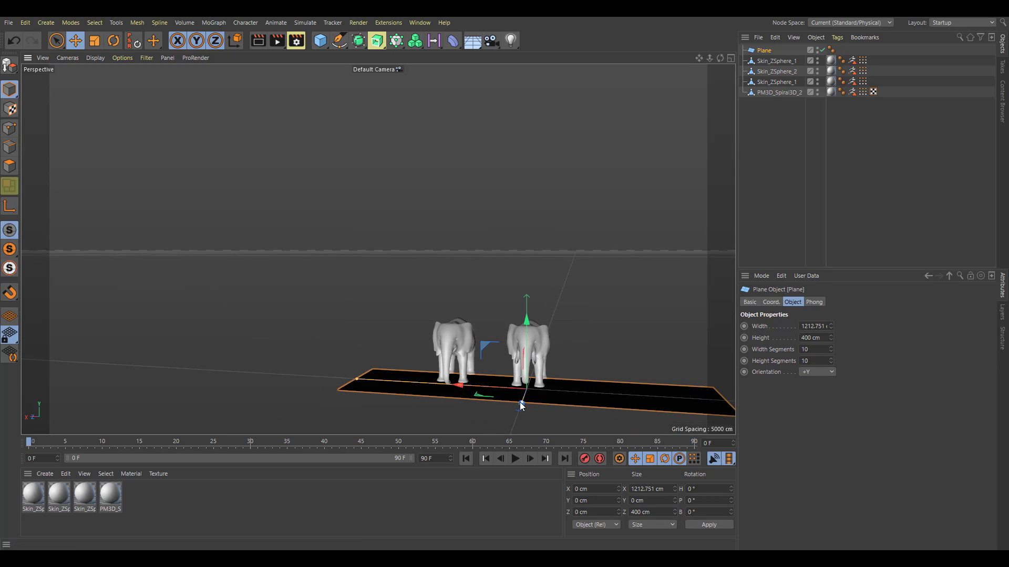
drag(521, 403, 492, 483)
alt+middle_drag(578, 298, 431, 187)
alt+right_drag(432, 190, 637, 347)
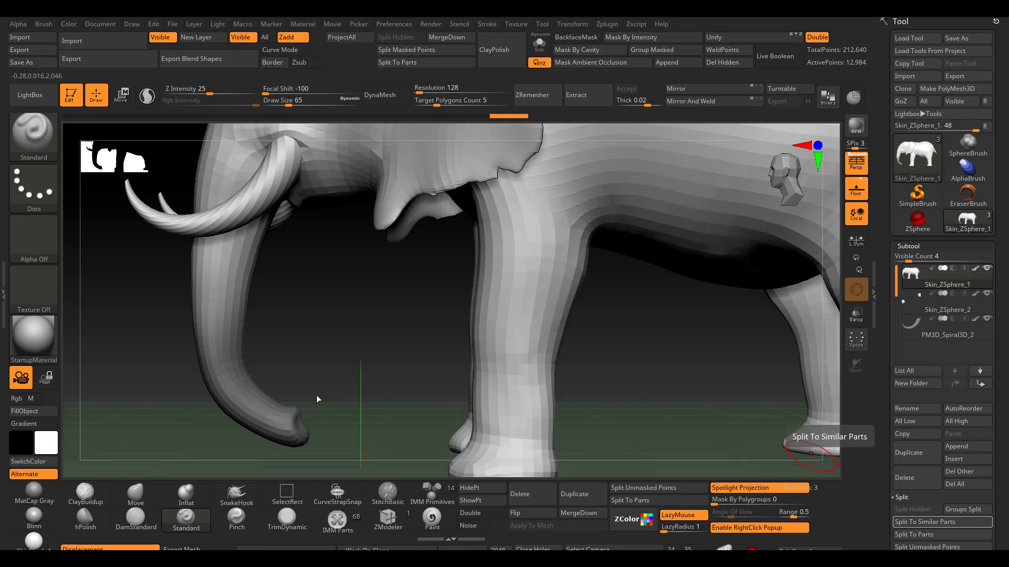
Step: Switch to ZBrush and apply a lasso mask around the elephant's trunk
key(ctrl)
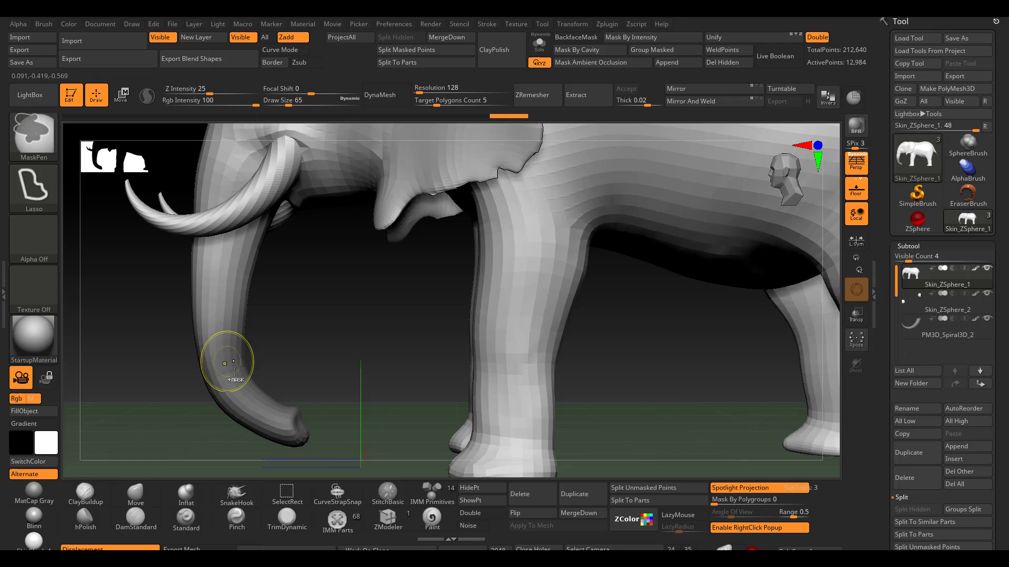
ctrl+click(314, 341)
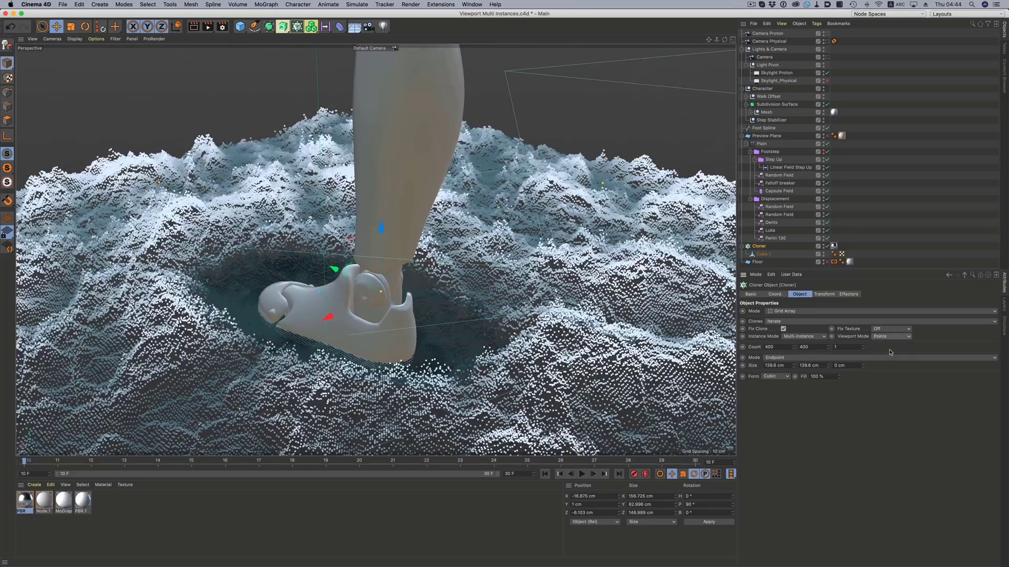
Step: Compare the cloned ground around the foot in Points viewport mode and as full geometry
mouse_move(497, 270)
alt+mouse_down()
mouse_move(557, 291)
mouse_move(489, 265)
mouse_move(497, 240)
mouse_move(509, 267)
mouse_move(509, 258)
alt+mouse_up()
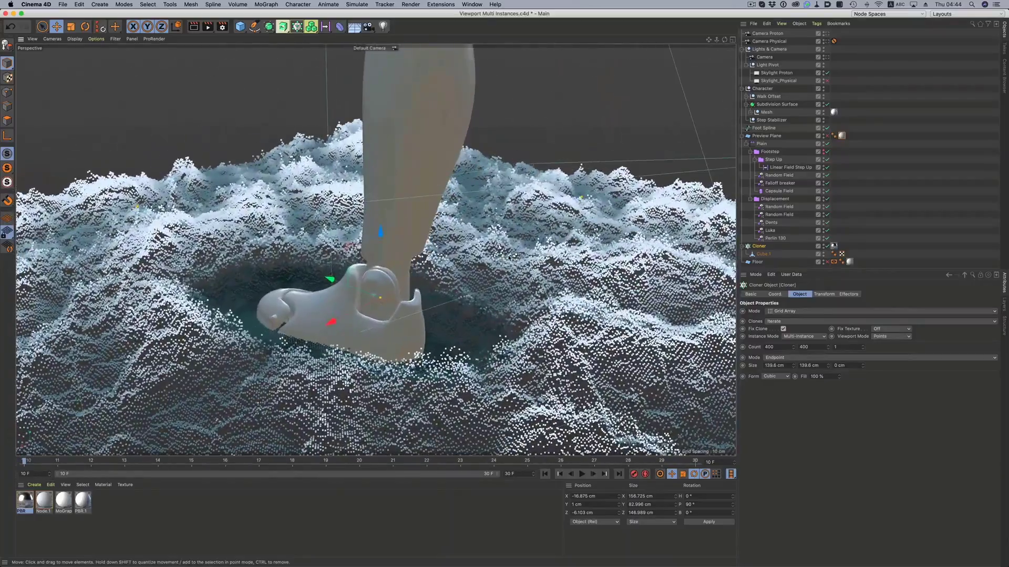
key(super+Tab)
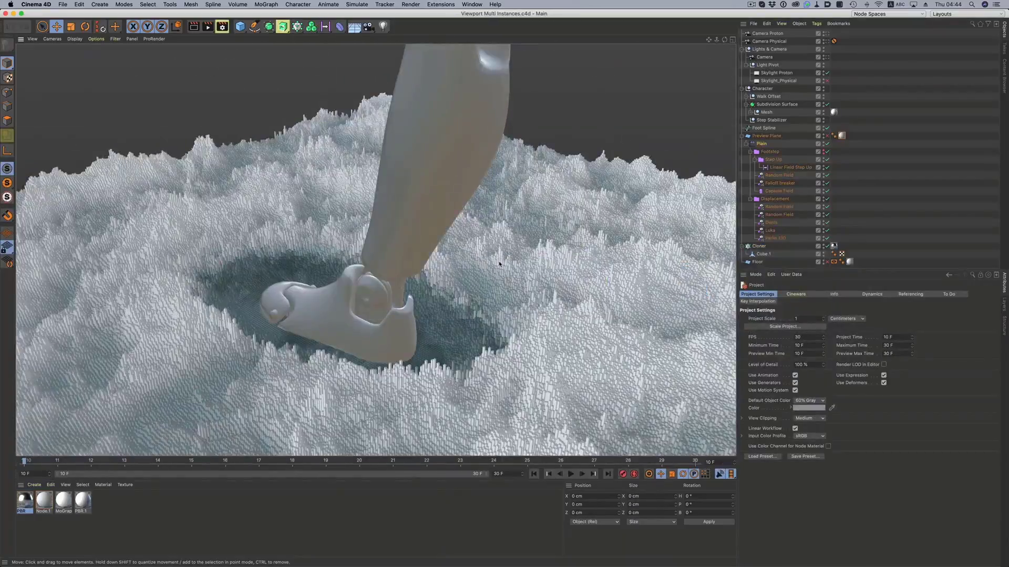
alt+drag(499, 264, 478, 255)
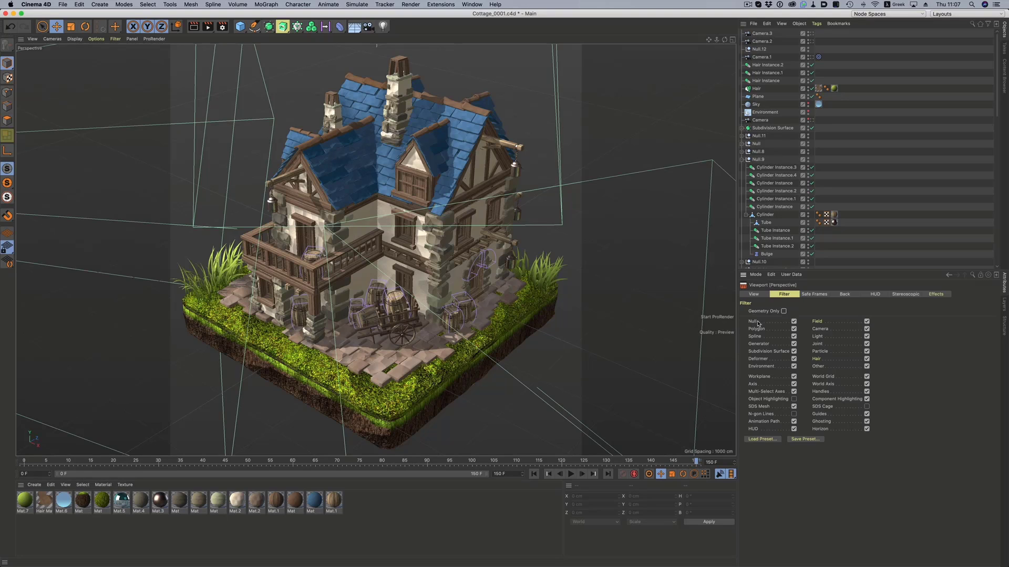
Step: Toggle the Deformer display off and back on in the cottage's viewport filter, and hide the Camera objects
click(794, 360)
click(867, 329)
click(794, 359)
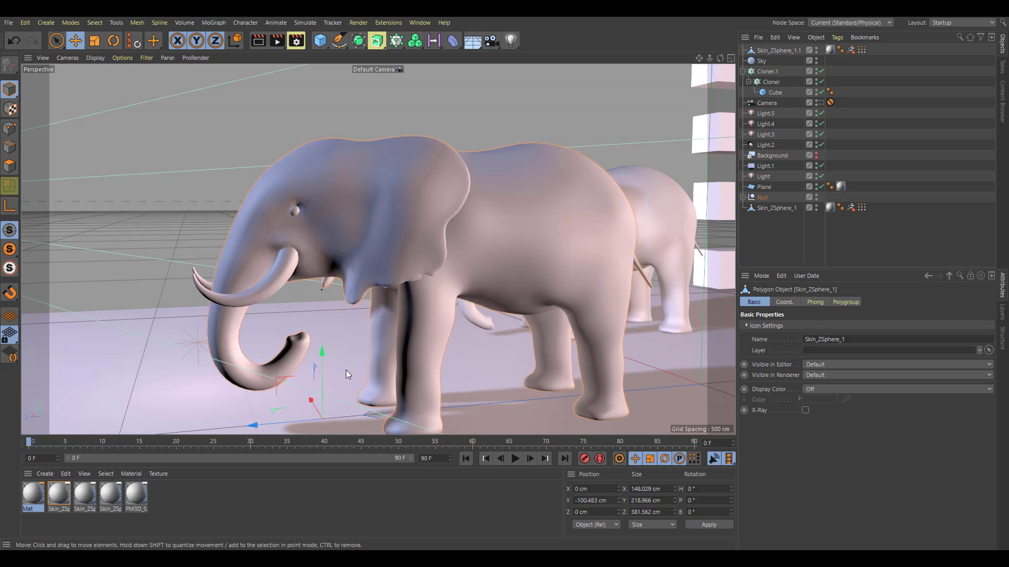
Step: Inspect the lit elephant scene with its array of cubes, and bring up the project's file commands
alt+drag(428, 348, 448, 339)
alt+right_drag(448, 339, 403, 316)
alt+middle_drag(336, 322, 255, 325)
alt+drag(280, 331, 125, 178)
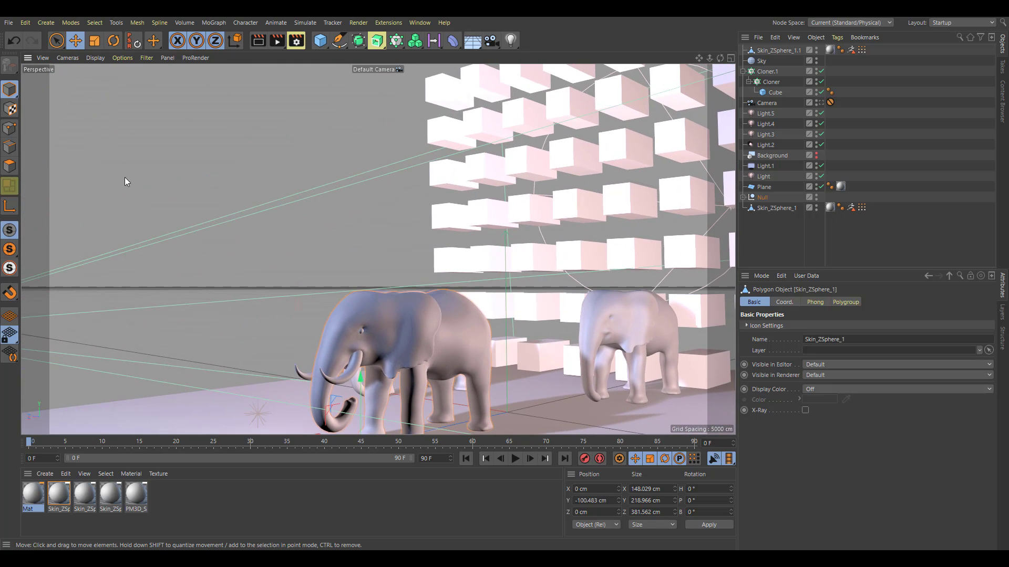
click(7, 22)
mouse_move(95, 229)
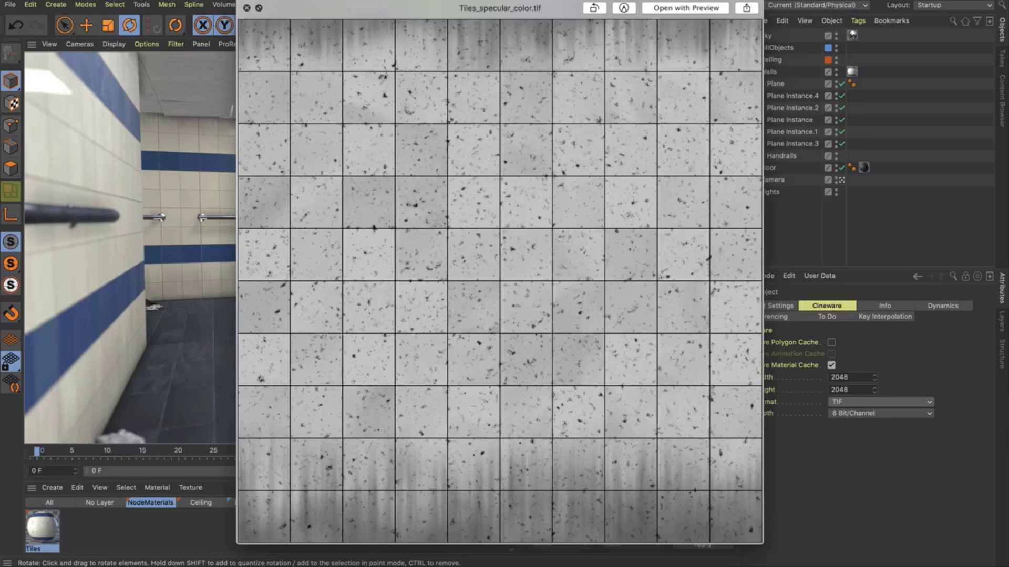
Step: Look through the baked Tiles textures, including the specular color, specular roughness and surface normal images
key(Down)
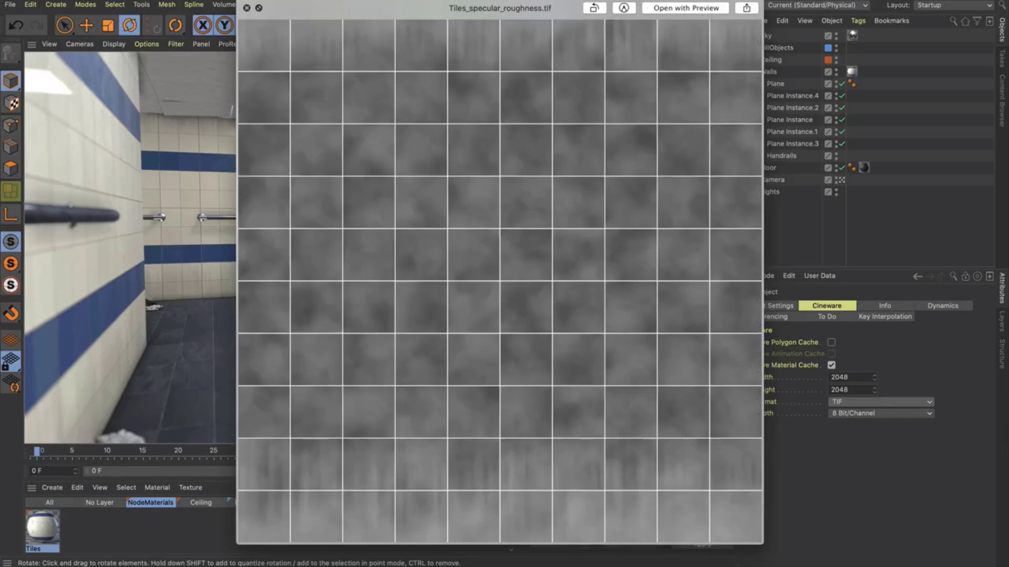
key(Down)
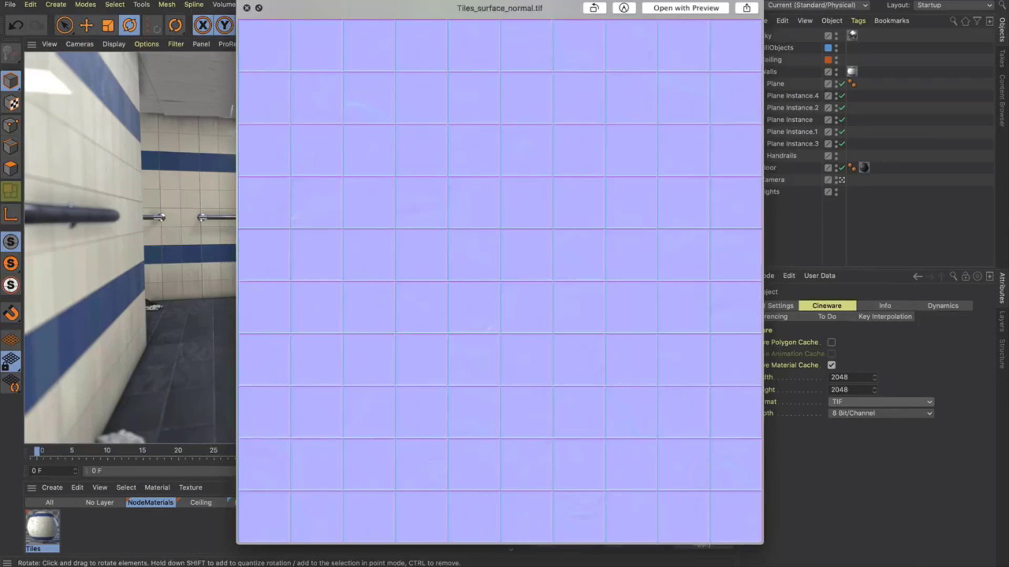
key(Down)
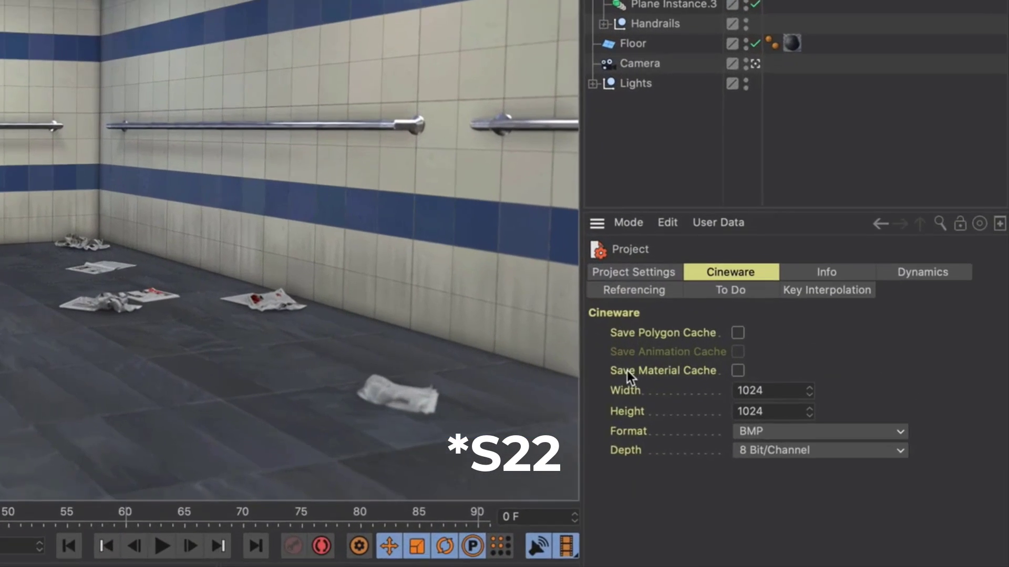
Step: Enable Save Material Cache in the Cineware project settings, set its width and height to 2048 and choose an image format
click(731, 372)
click(776, 393)
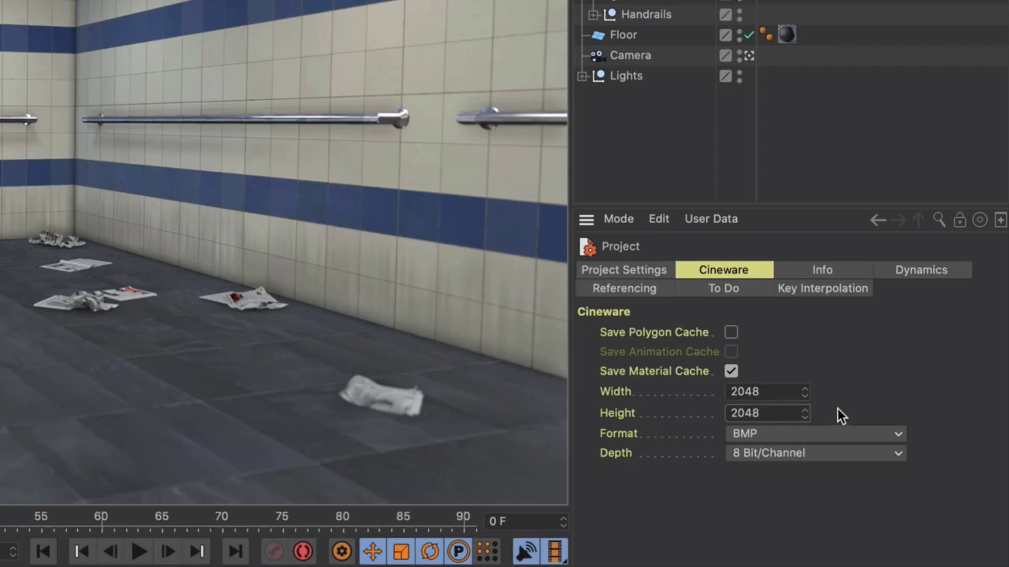
click(832, 433)
click(802, 416)
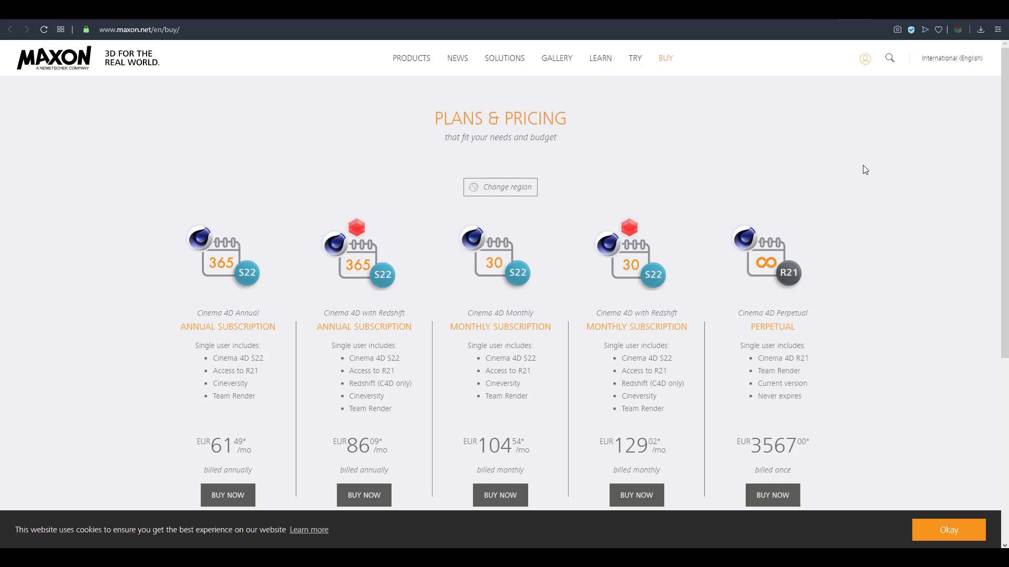
Step: Switch to the Maxon pricing page and examine the Cinema 4D plans, marking the perpetual licence's price
scroll(862, 165, down, 1)
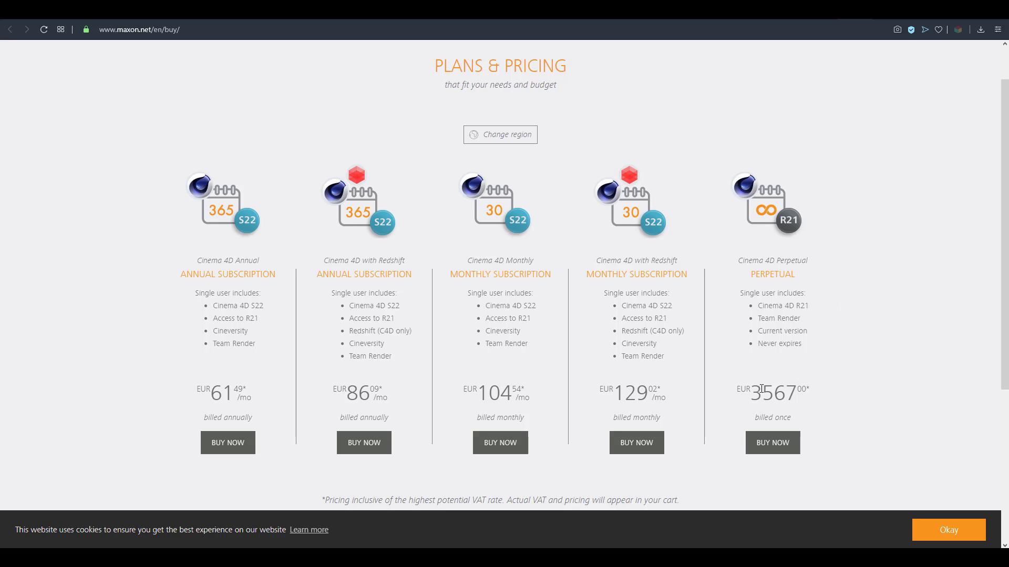
drag(761, 390, 793, 396)
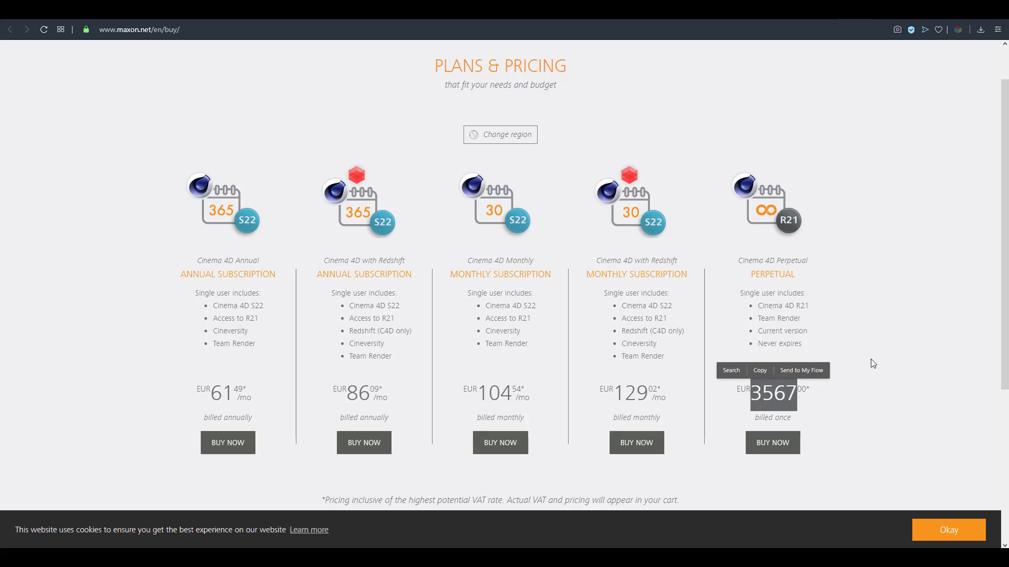
click(882, 339)
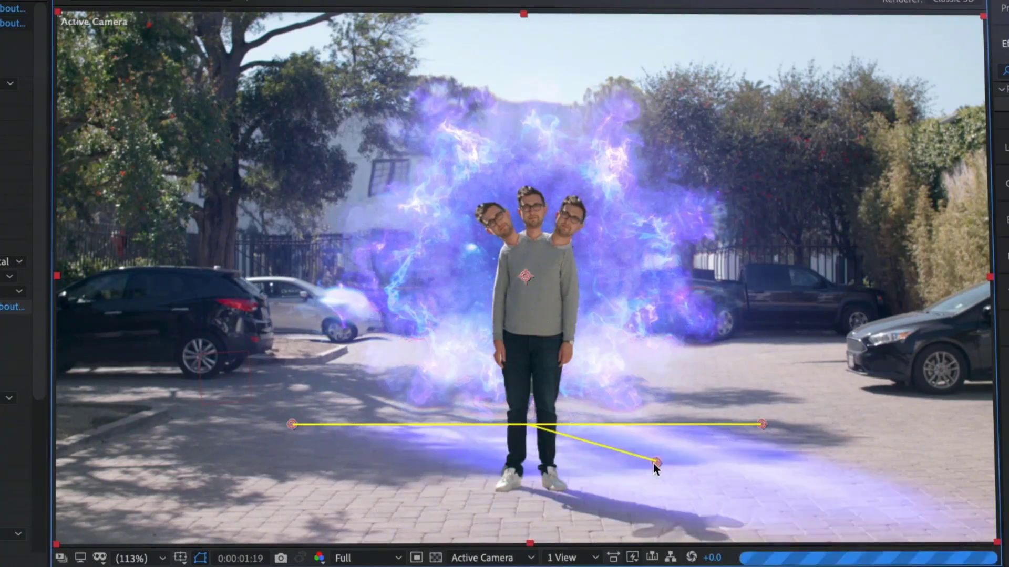
Step: Move the effect's ground control point in After Effects to the other side of the man's feet
drag(655, 464, 472, 466)
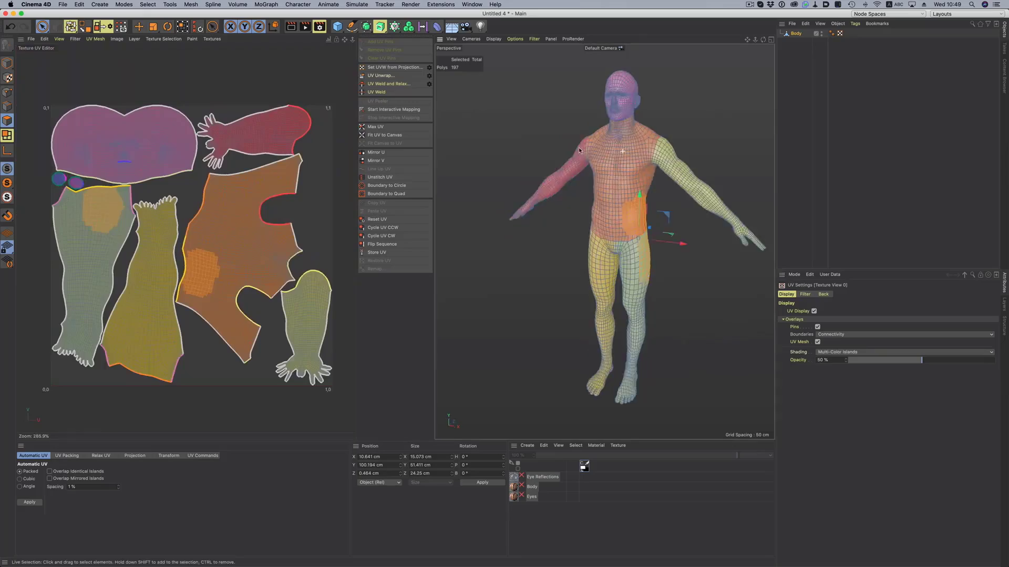
Step: Display the UV Map as the back texture behind the body's UV islands
alt+drag(579, 150, 544, 128)
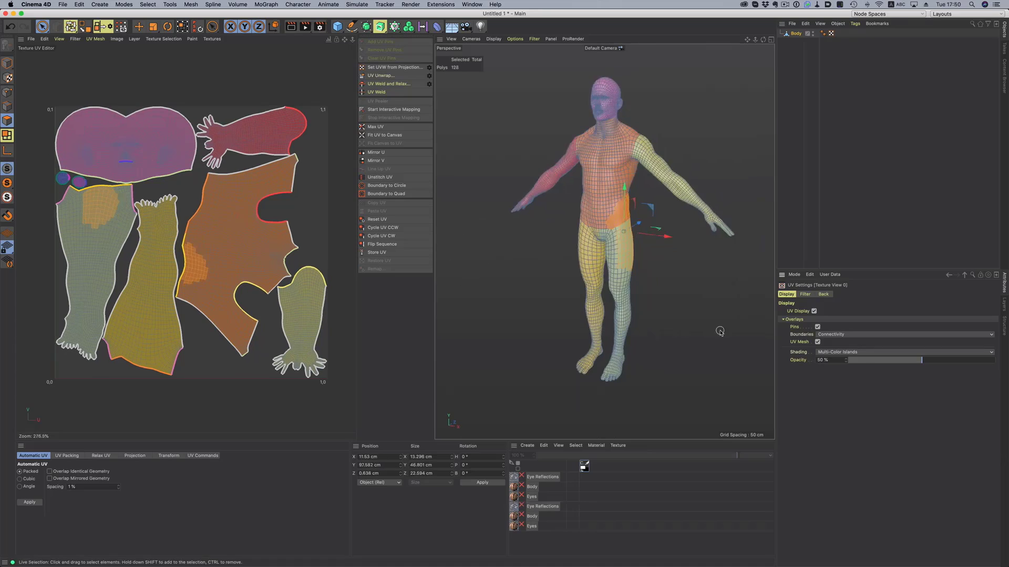
click(823, 295)
click(839, 311)
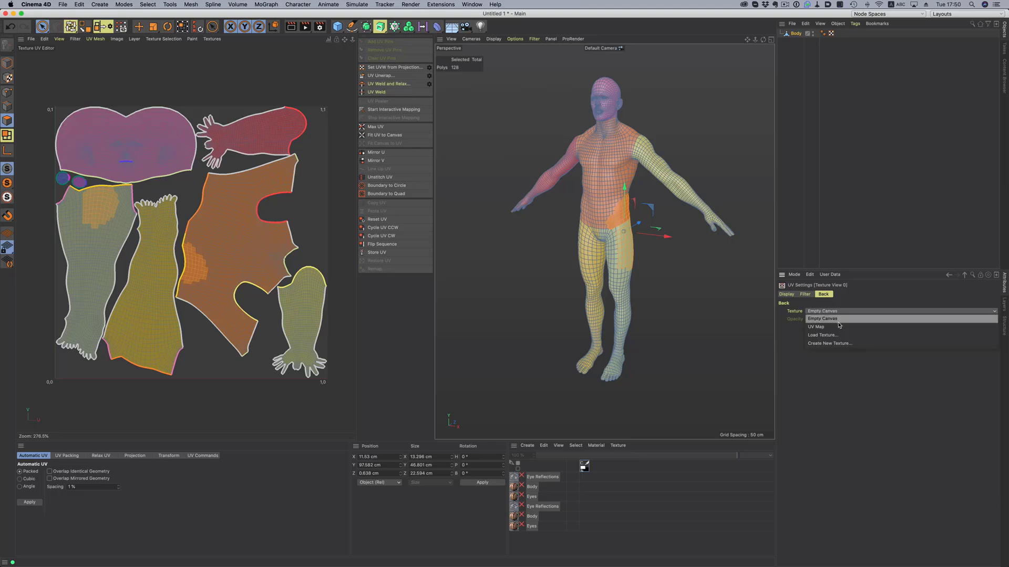
click(839, 327)
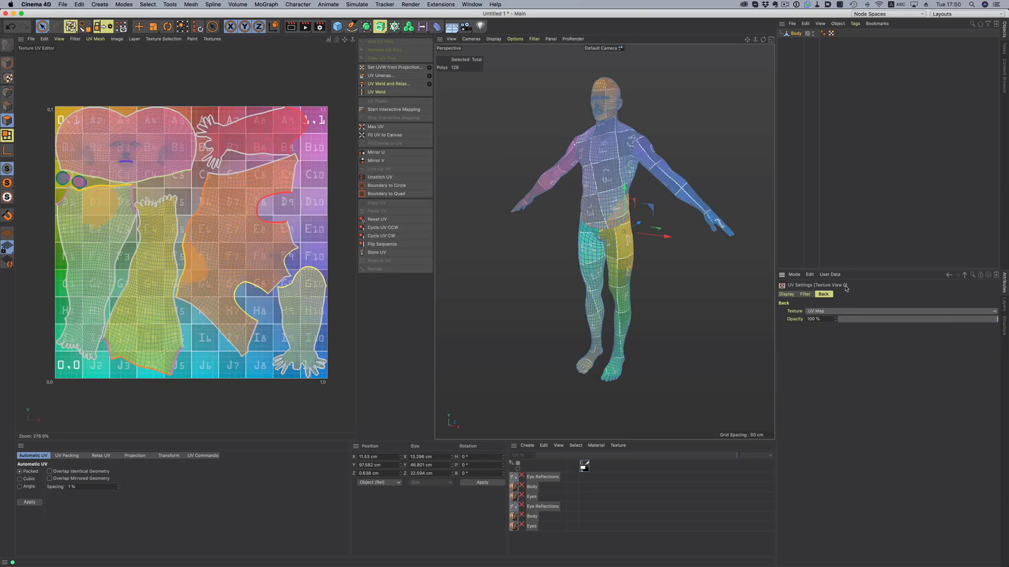
Step: Clear the body's polygon selection and inspect the UV map pattern on the figure from several angles
click(686, 141)
alt+right_drag(625, 131, 652, 132)
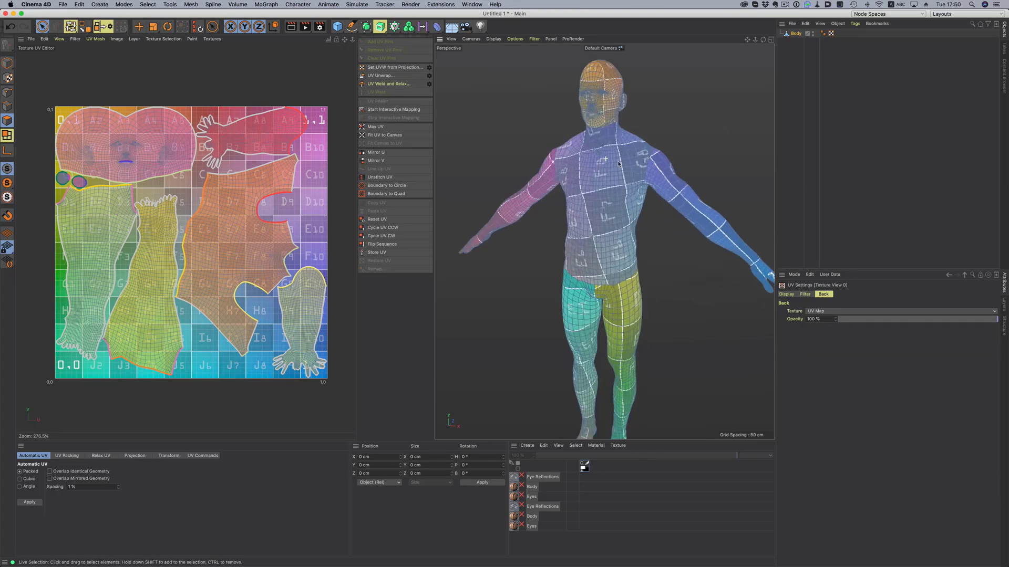
alt+drag(605, 159, 643, 138)
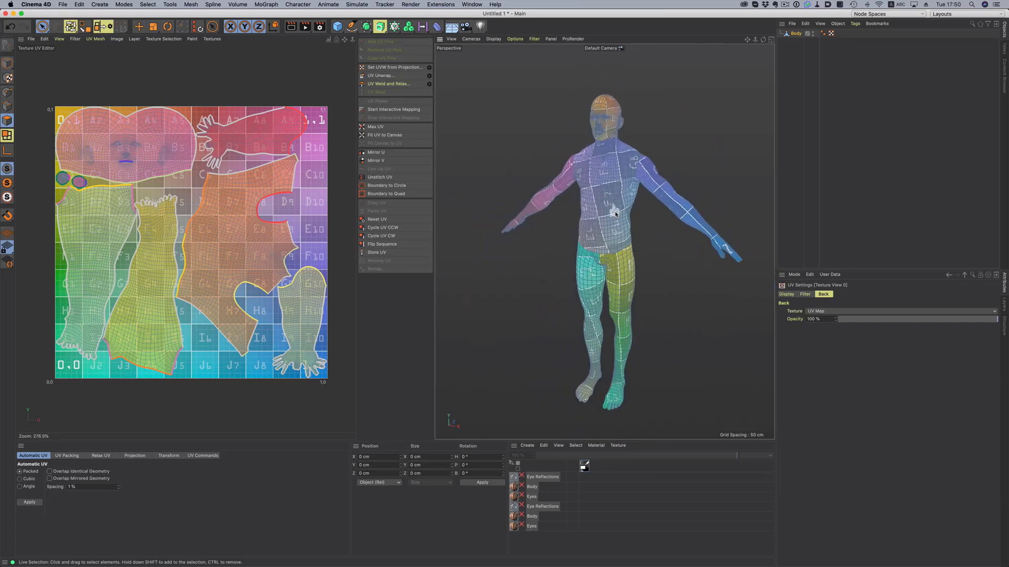
Step: Open the UV Packing settings for the body's UV islands
click(72, 456)
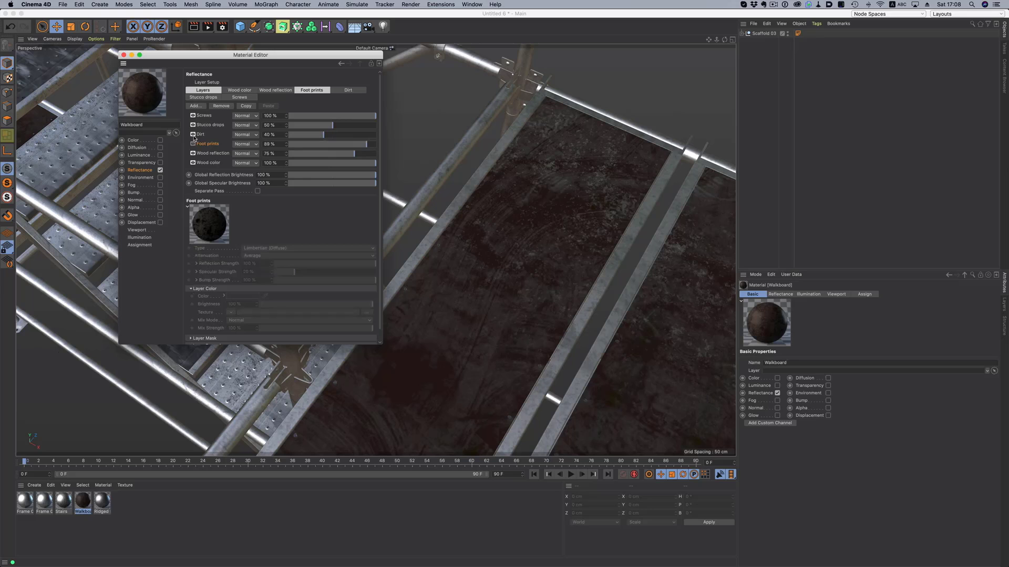
Step: Toggle the Stucco drops reflectance layer of the Walkboard material and lower the Dirt layer's strength
click(193, 125)
drag(312, 135, 299, 138)
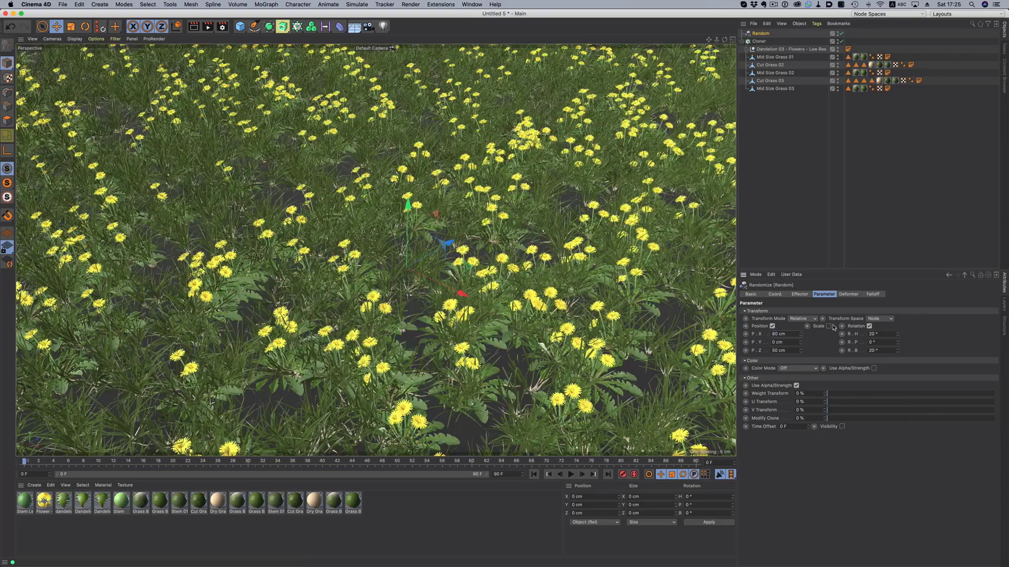
Step: Set the scale variation of the grass cloner's Random effector to 0.5
text(.5)
key(Return)
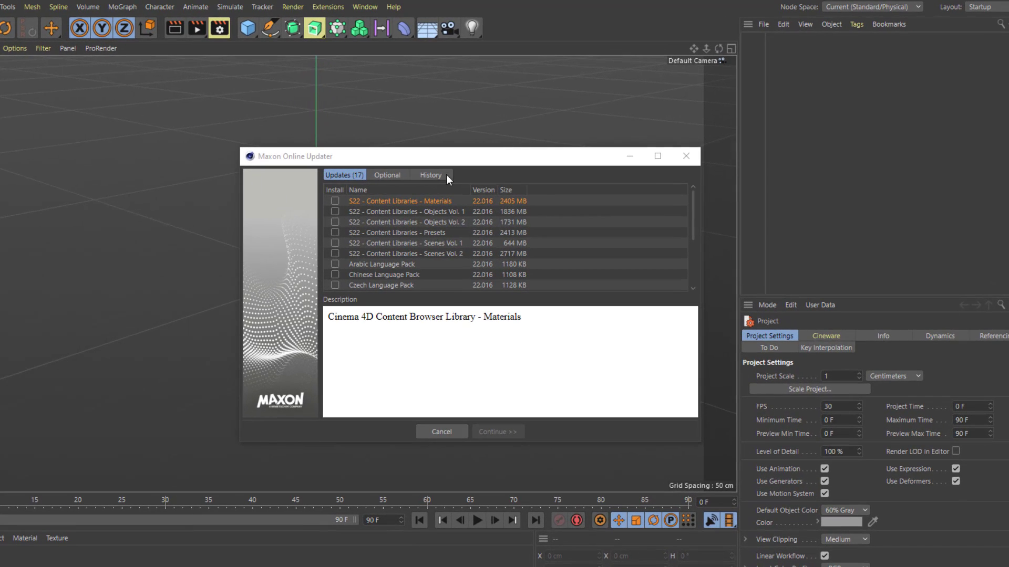
Step: Look through the S22 content library updates and the optional downloads in the Maxon Online Updater
click(445, 211)
click(442, 220)
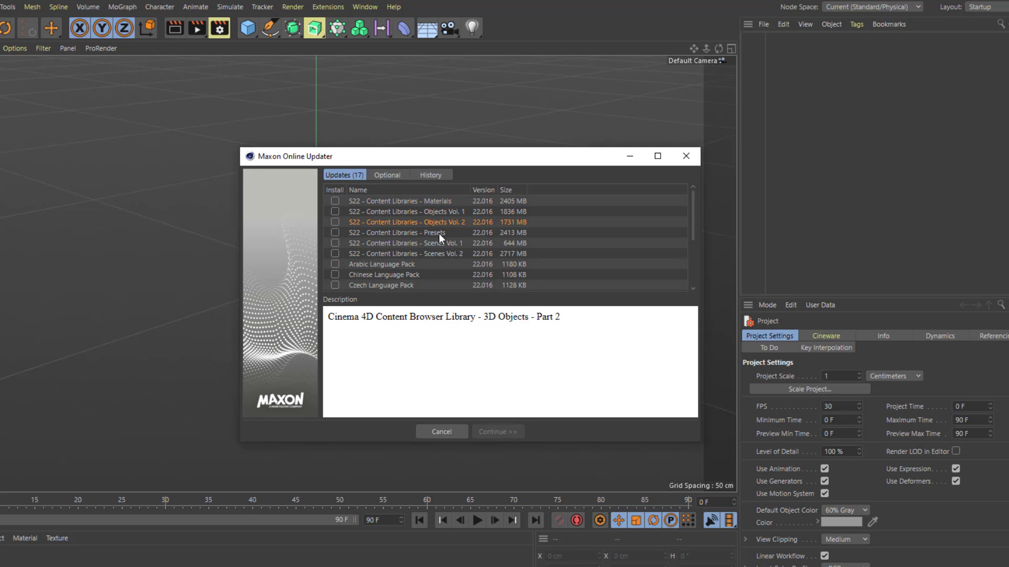
click(438, 234)
click(439, 244)
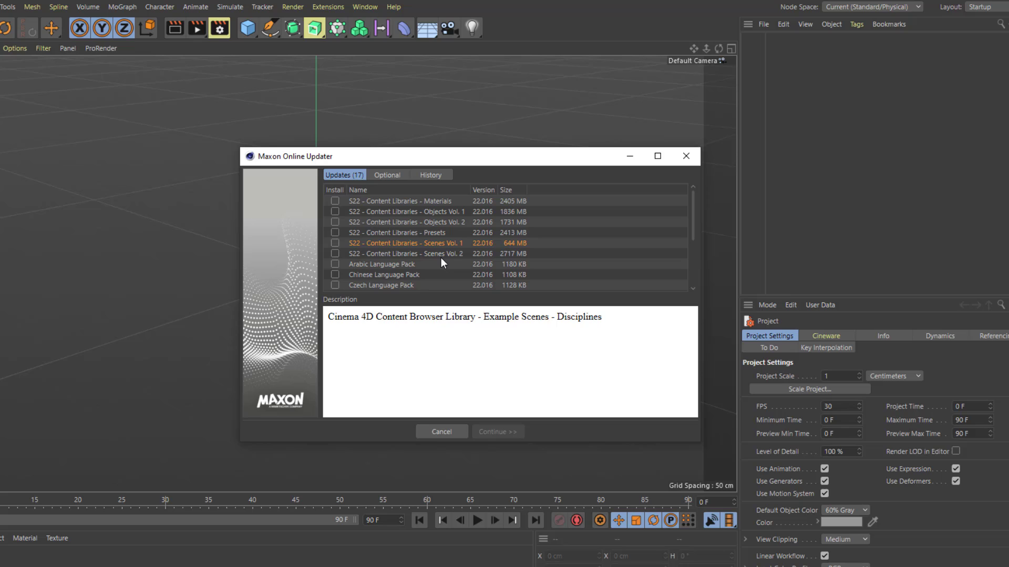
click(433, 254)
scroll(431, 243, down, 5)
scroll(431, 243, up, 5)
click(400, 173)
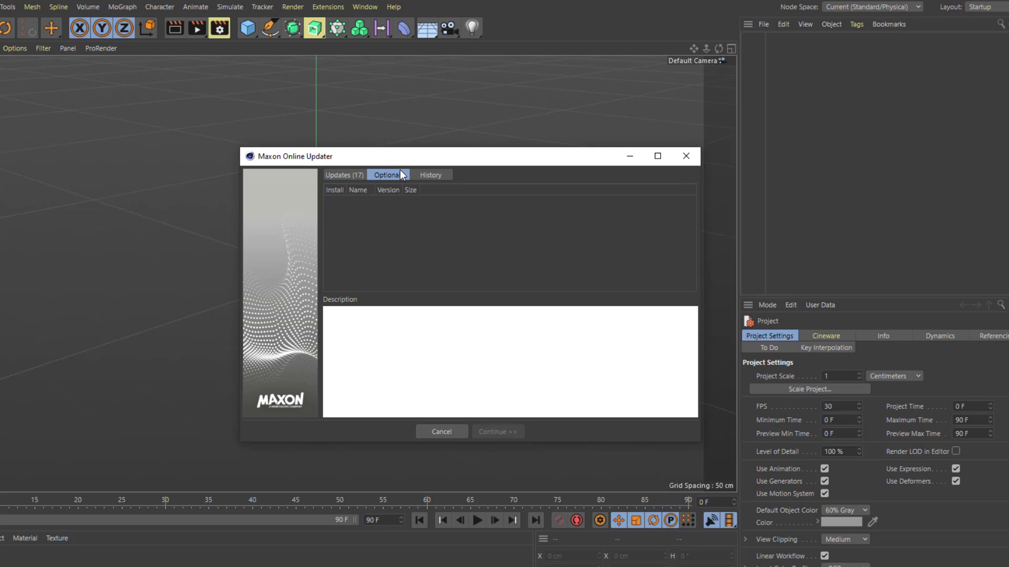
click(342, 174)
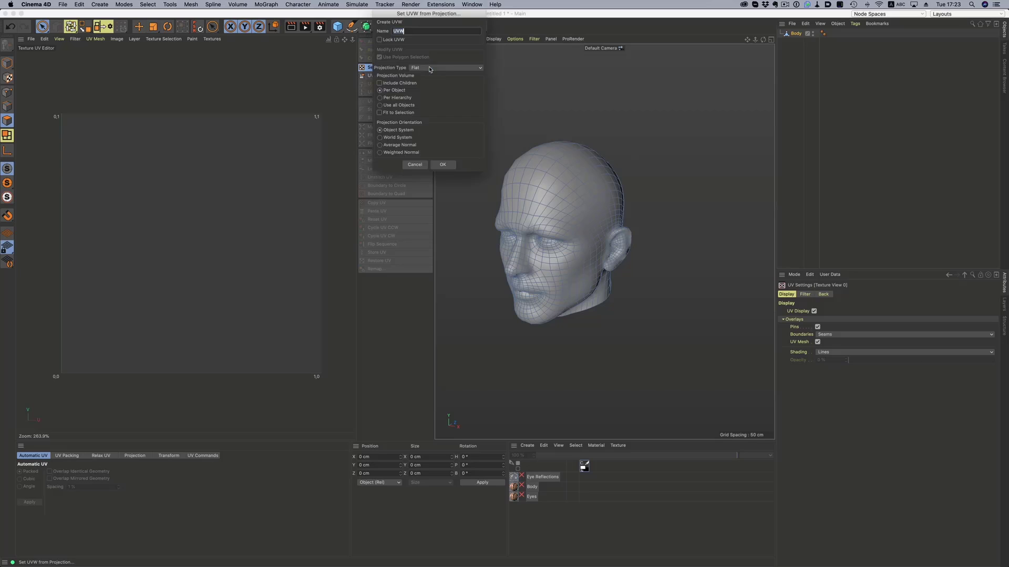
Step: Create the head's UVs from a Flat projection and add UV pins to two points on the forehead's centreline
click(442, 164)
key(Return)
click(519, 199)
shift+click(520, 183)
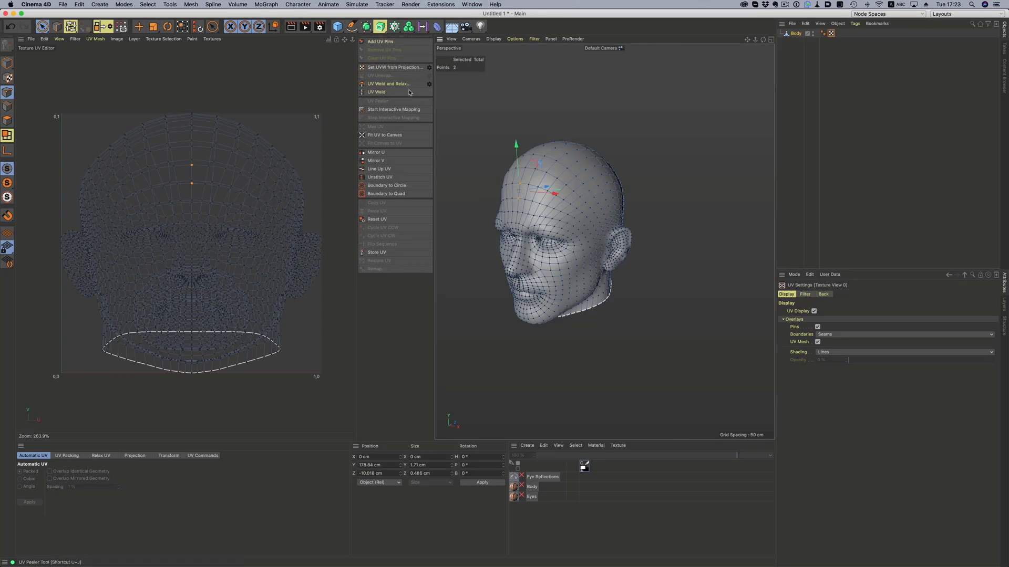
click(389, 45)
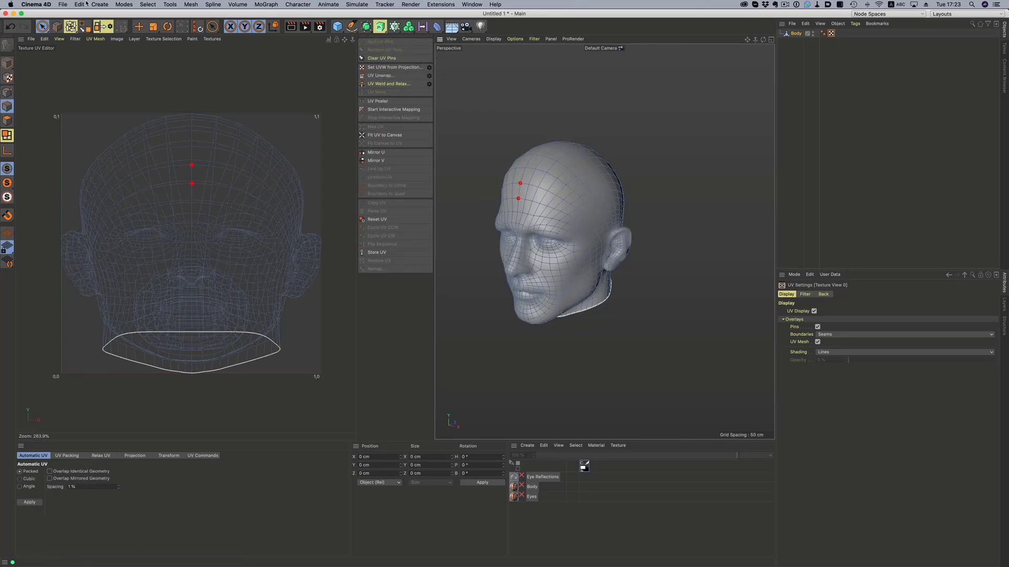
Step: Path-select the edges along the head's centreline from above the pinned points over the back of the skull to the neck
click(59, 26)
drag(554, 142, 556, 141)
alt+drag(555, 141, 608, 142)
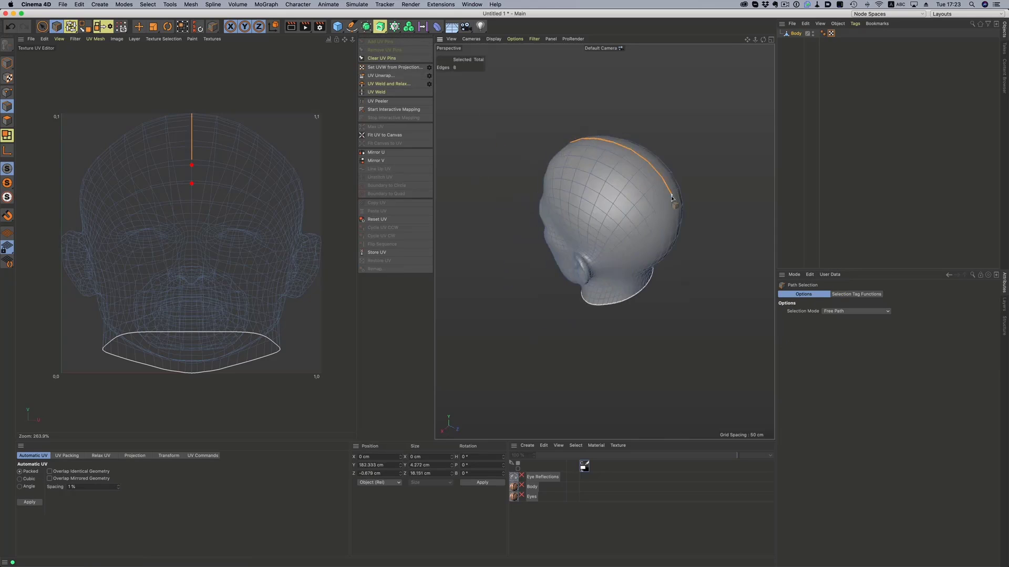
alt+drag(672, 197, 662, 195)
drag(660, 309, 661, 315)
alt+drag(661, 314, 487, 117)
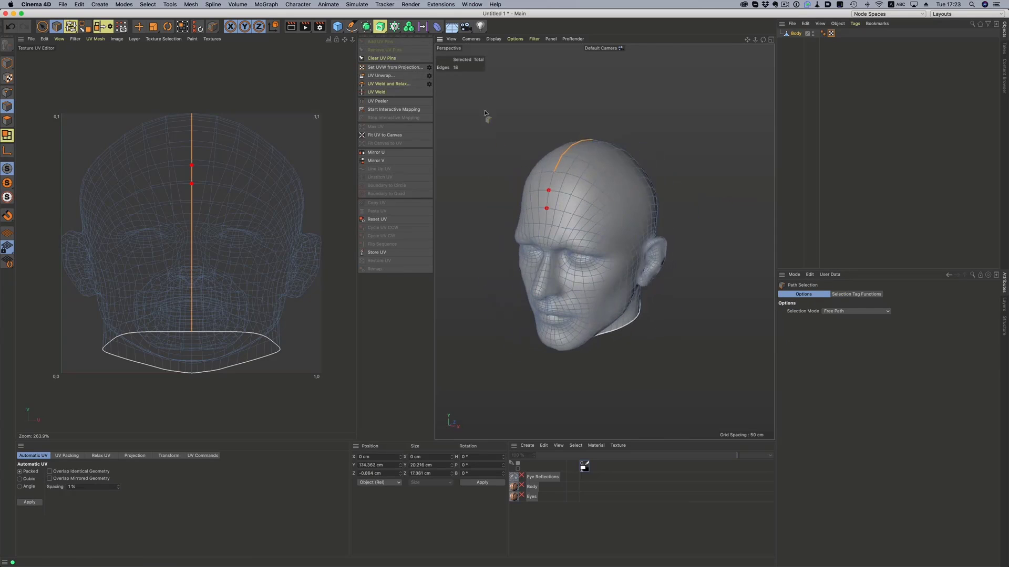
Step: Unwrap the head's UVs along the selected centre seam, and extend the cut sideways across the upper forehead
click(398, 76)
alt+drag(554, 174, 593, 183)
click(397, 75)
click(395, 75)
click(395, 76)
click(592, 182)
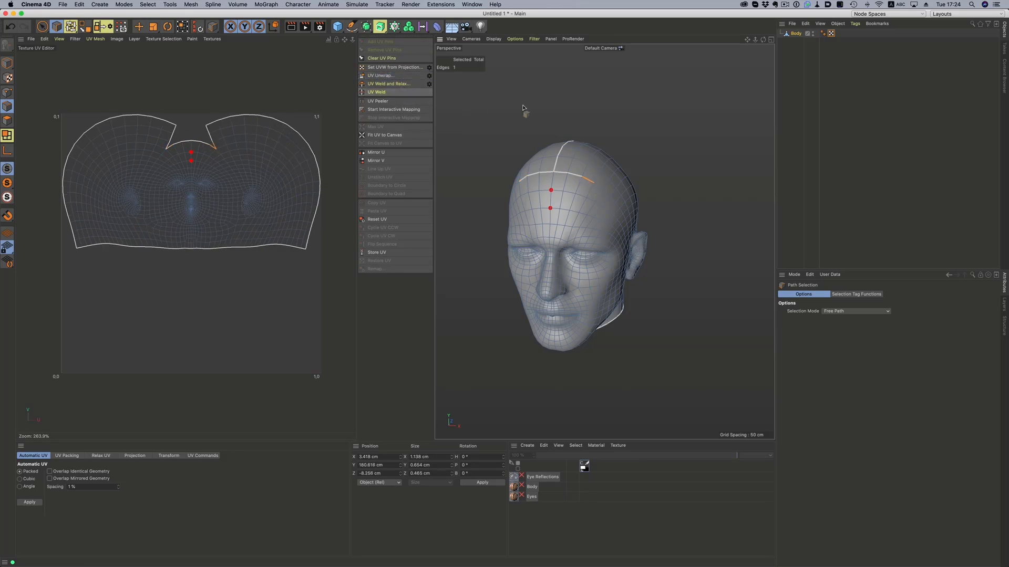
alt+drag(553, 134, 658, 225)
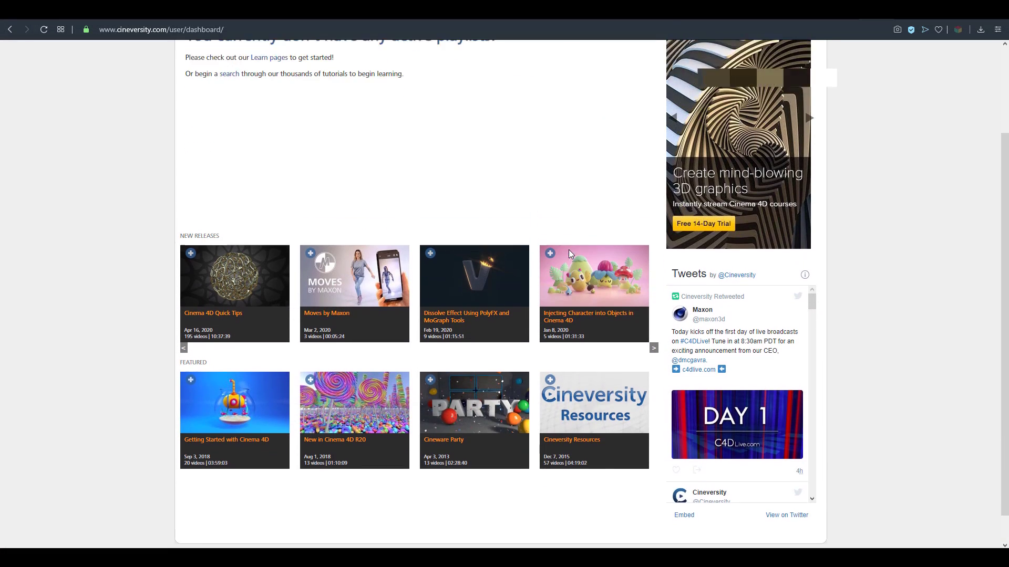
Step: Switch to the Cineversity website and browse its new releases and the full tutorials list
scroll(568, 250, down, 1)
scroll(570, 254, up, 3)
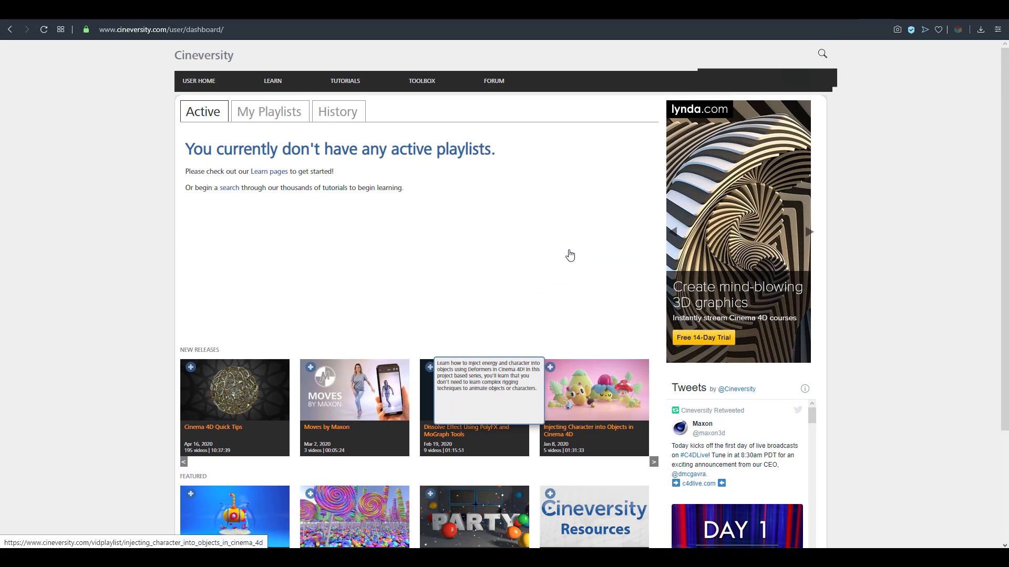
click(345, 86)
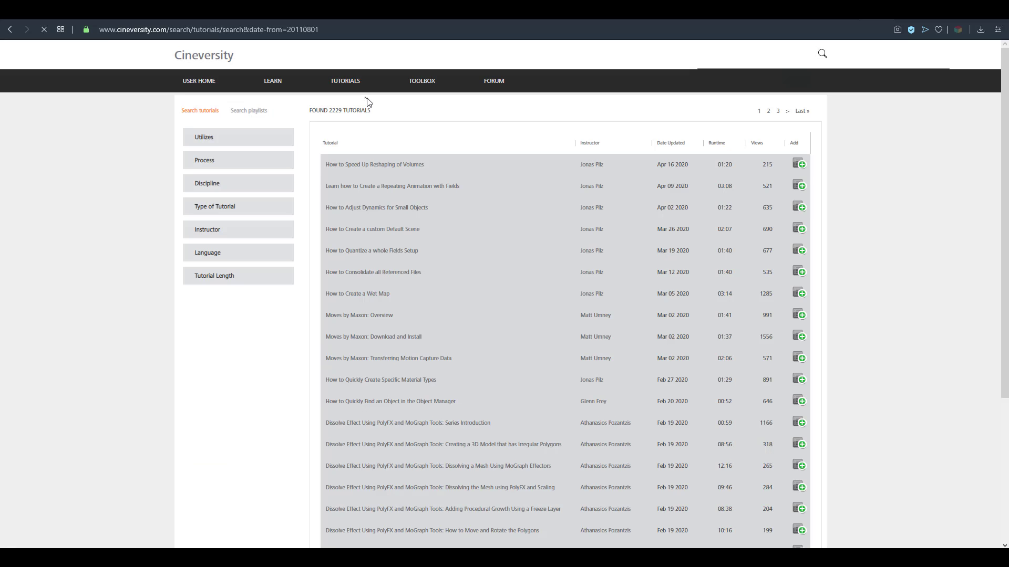
scroll(478, 179, down, 3)
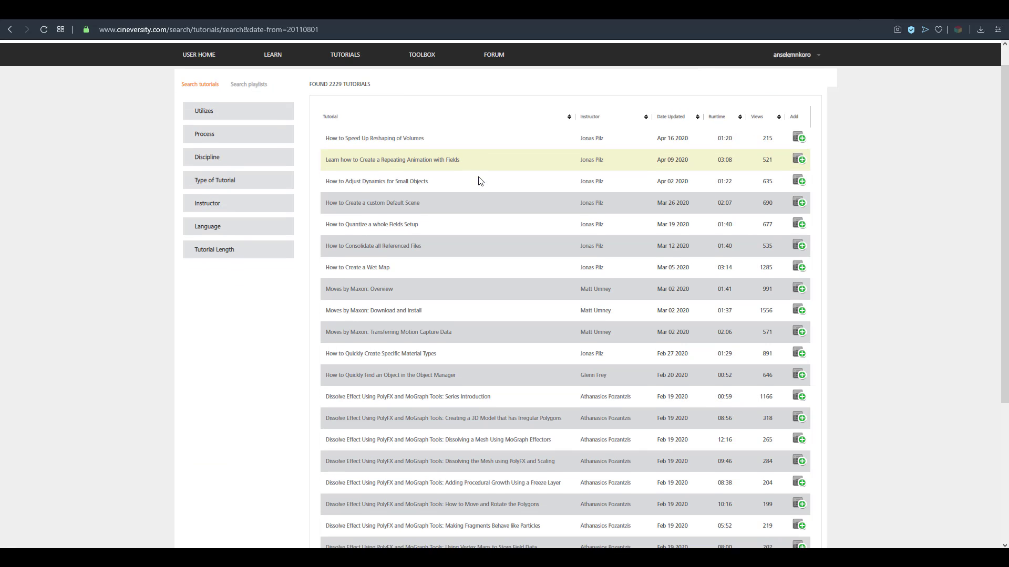
mouse_move(478, 181)
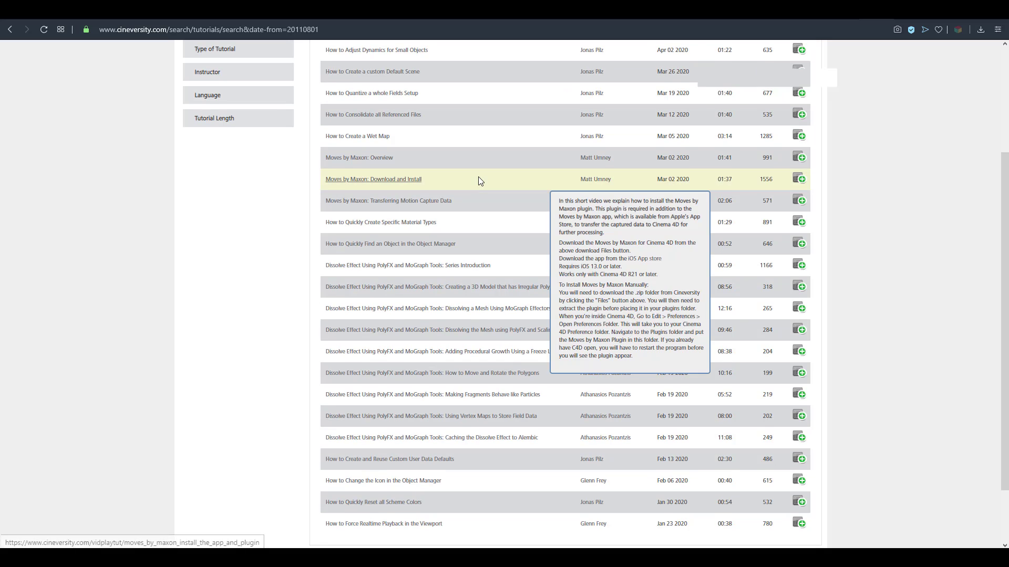
scroll(479, 181, down, 1)
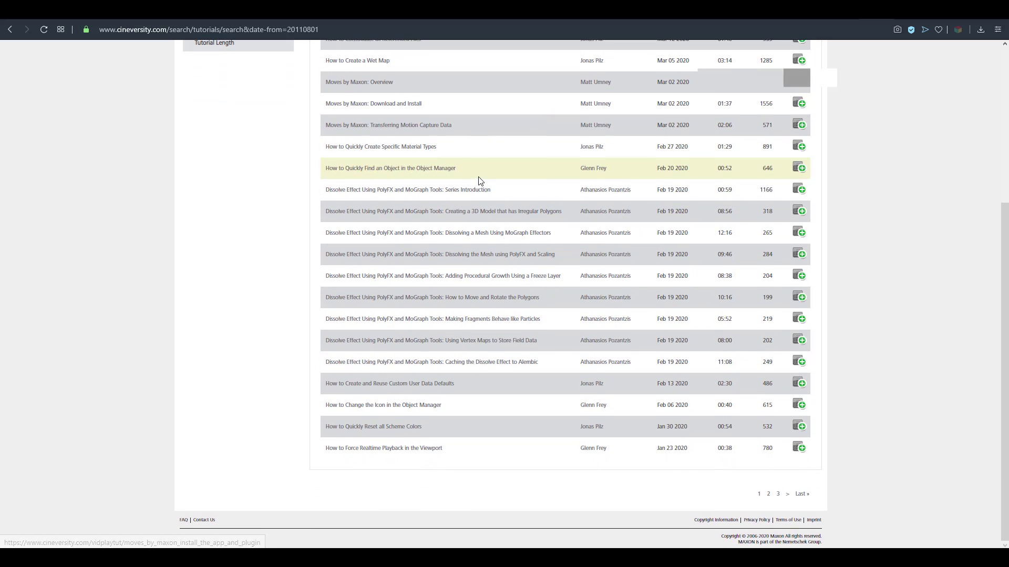
scroll(479, 181, up, 4)
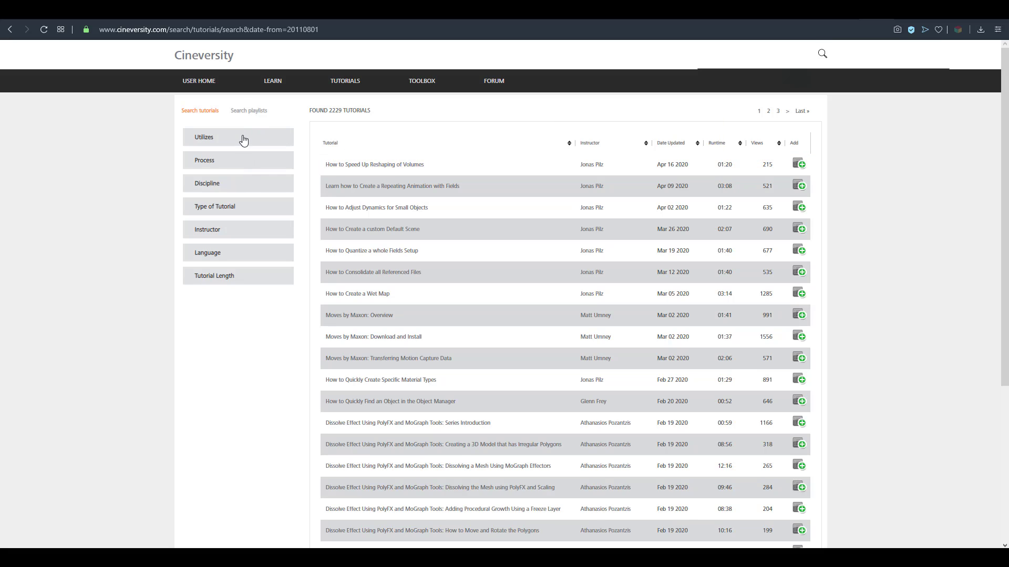
mouse_move(274, 88)
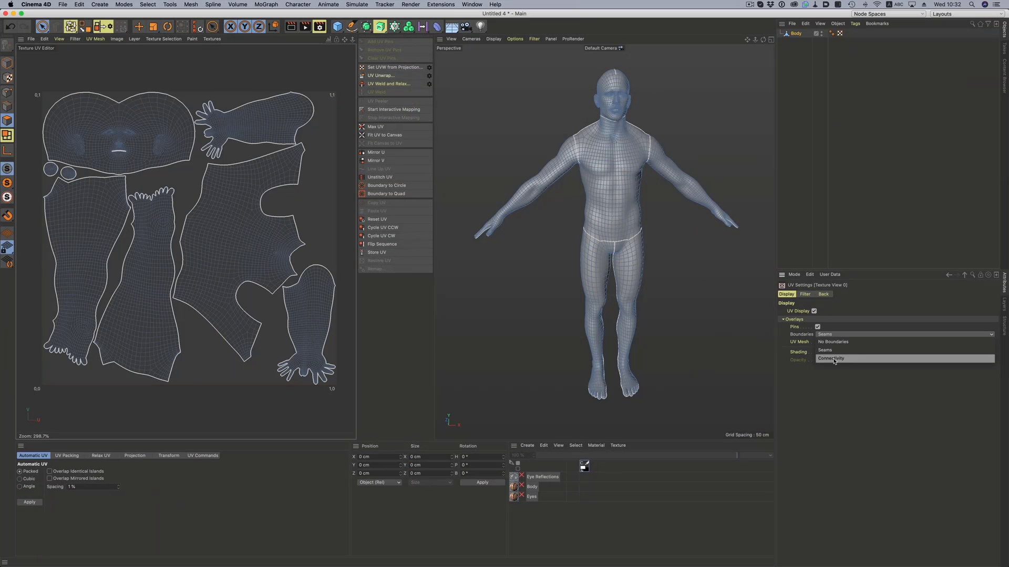
Step: Show the body's UV boundaries as Connectivity with Overlapping Polygons shading, and select polygon patches beside matching torso and leg seams
click(851, 344)
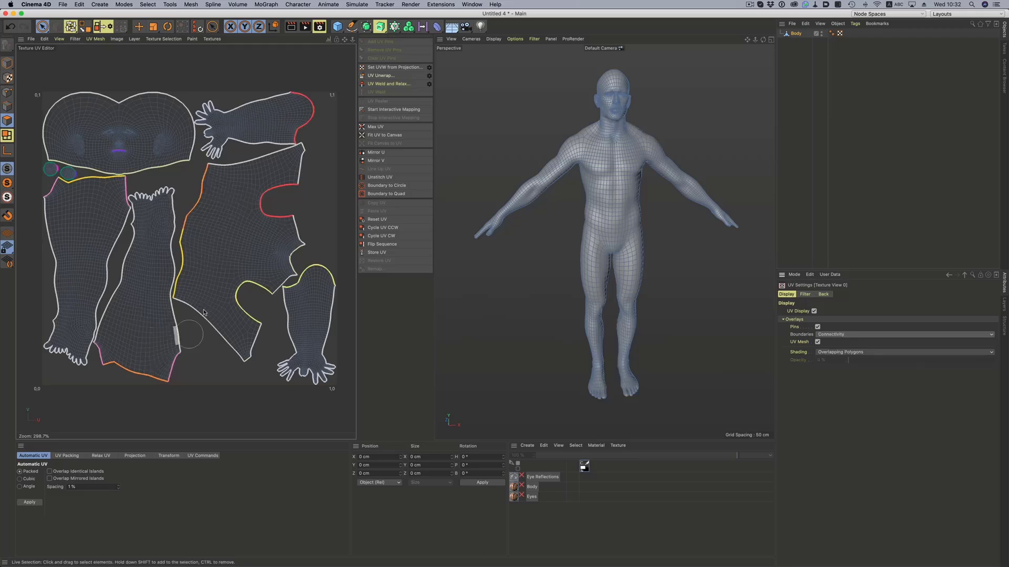
drag(222, 190, 214, 200)
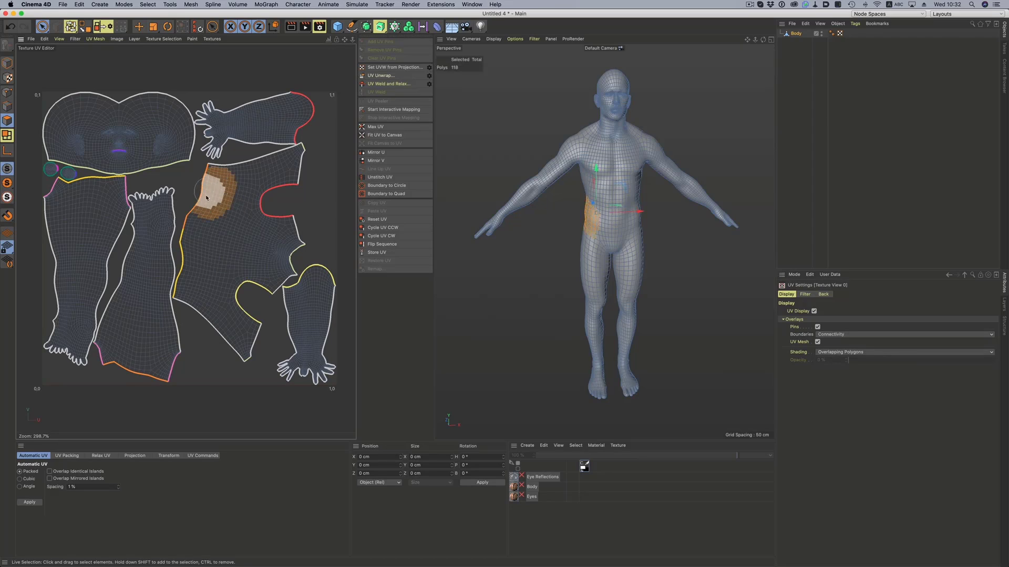
shift+drag(135, 329, 138, 363)
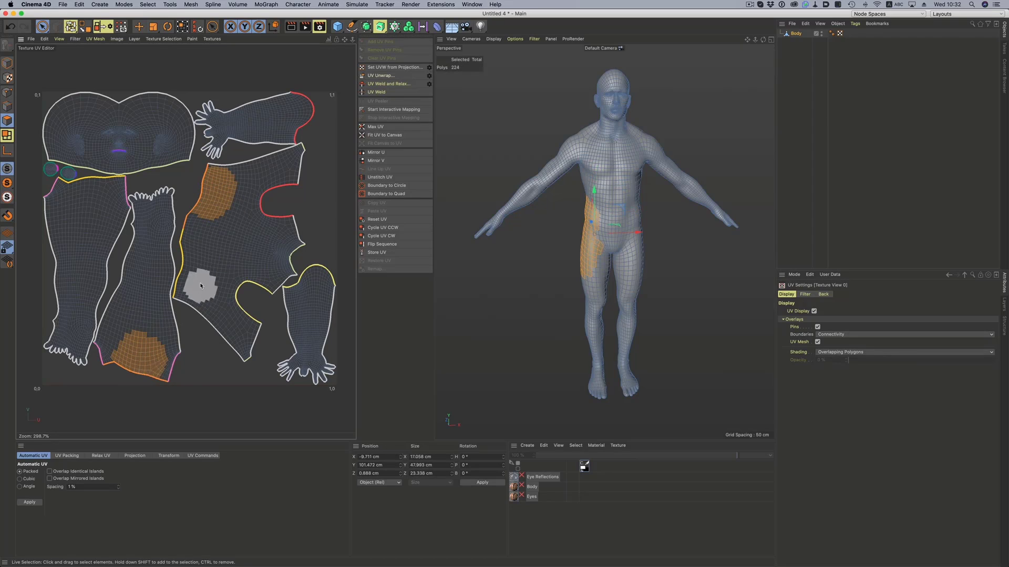
drag(208, 286, 201, 261)
drag(98, 210, 96, 195)
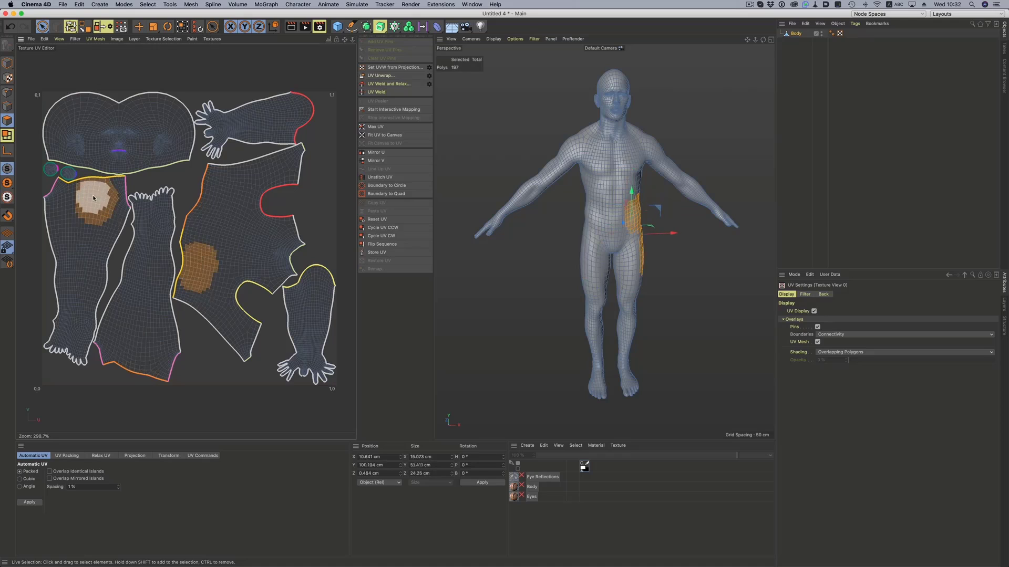
Step: Switch to the Cassette.c4d head project and display Distortion shading on its UV island
key(v)
click(415, 310)
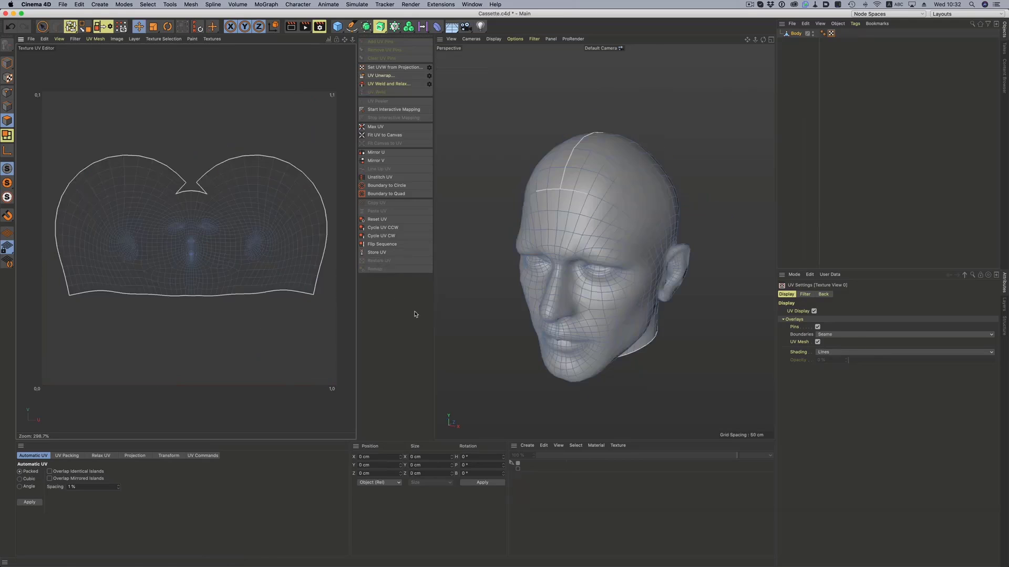
click(60, 38)
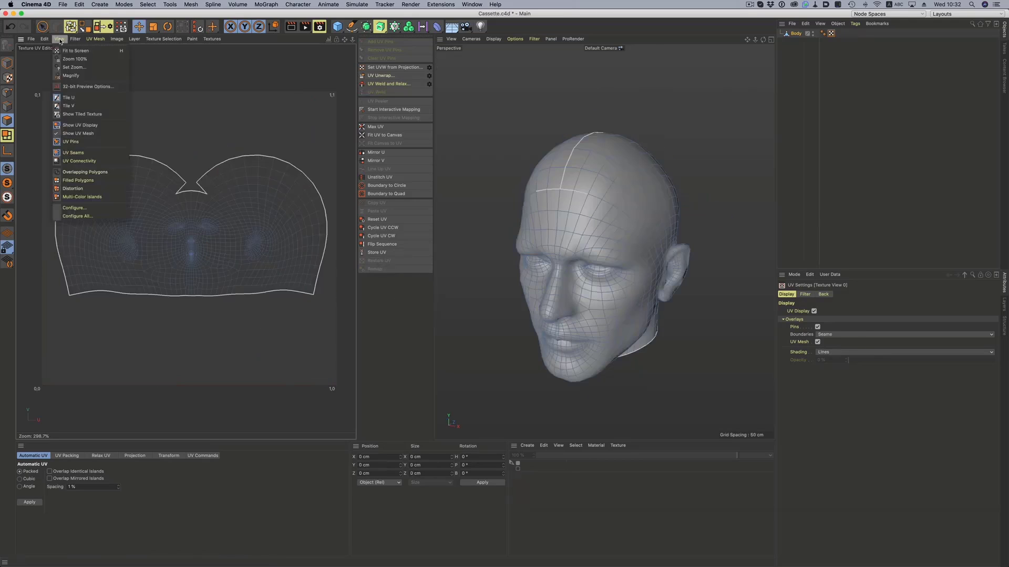
click(72, 189)
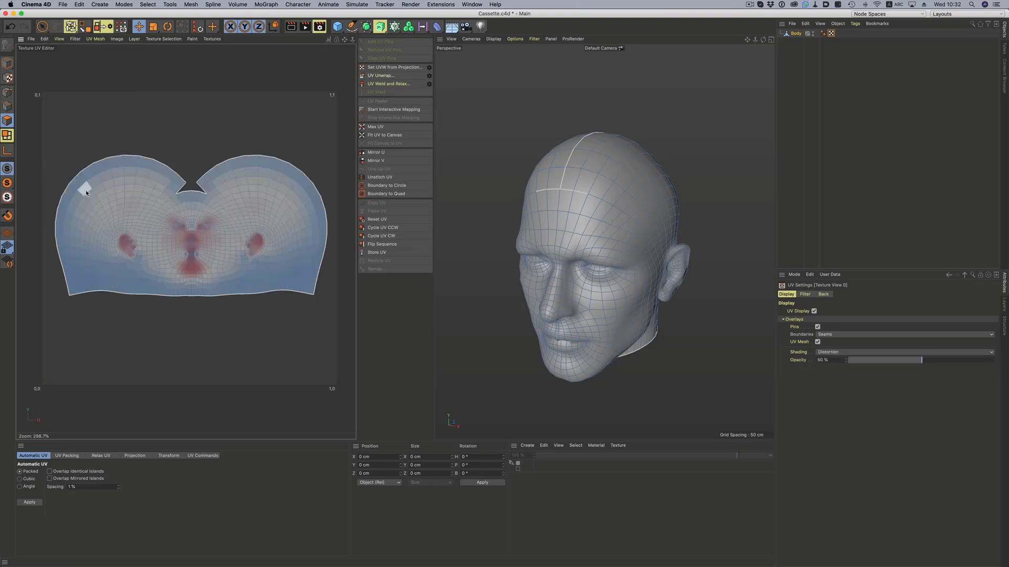